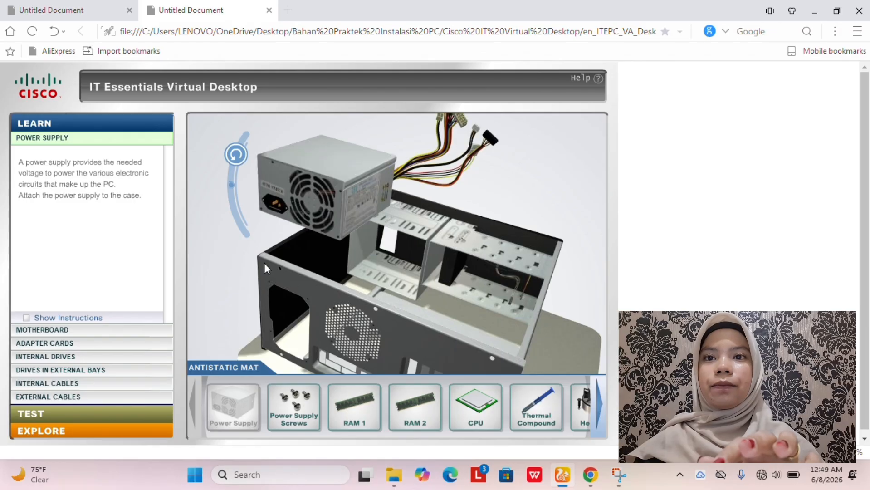
Step: Rotate the power supply to match the case opening, install it, and secure it with the power supply screws
left_click(234, 155)
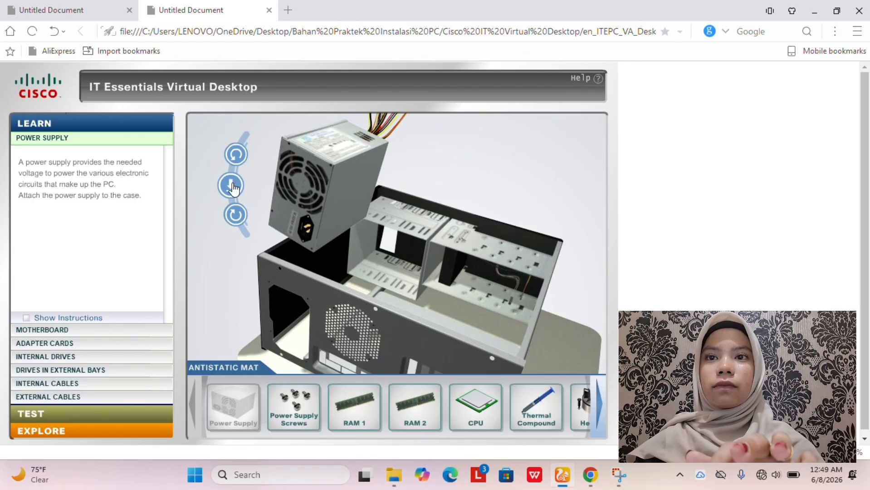
left_click(231, 185)
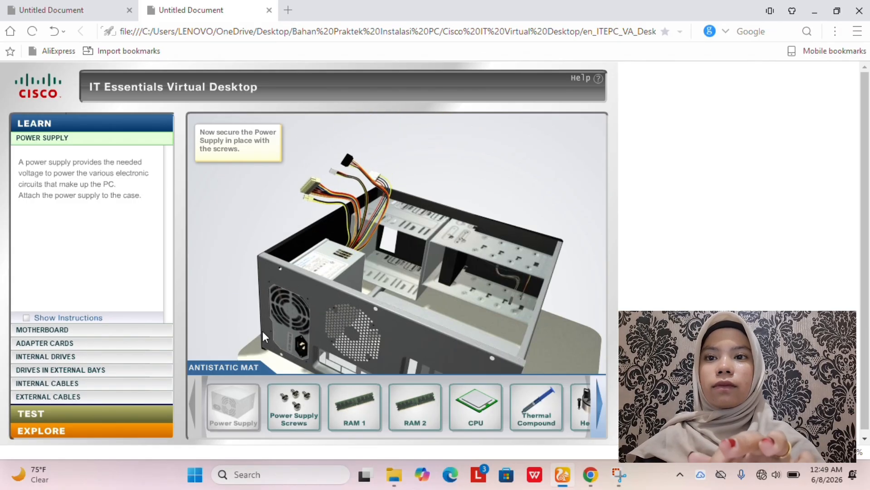
left_click(292, 405)
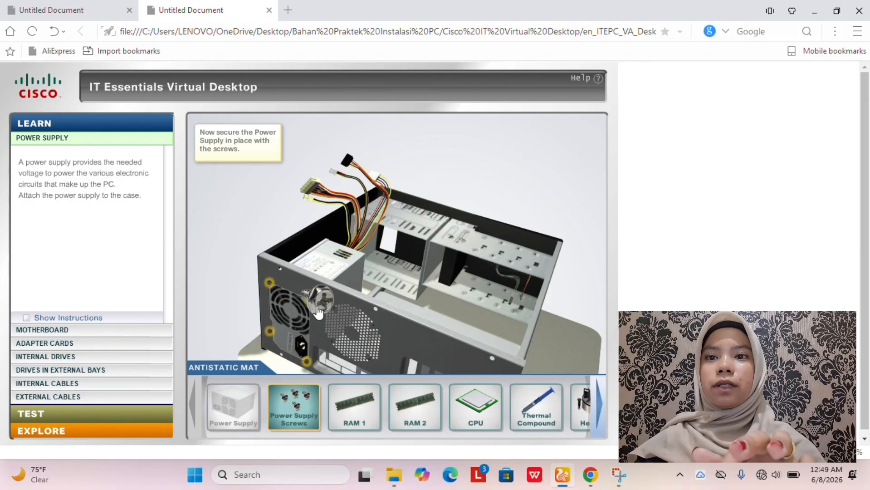
left_click(316, 305)
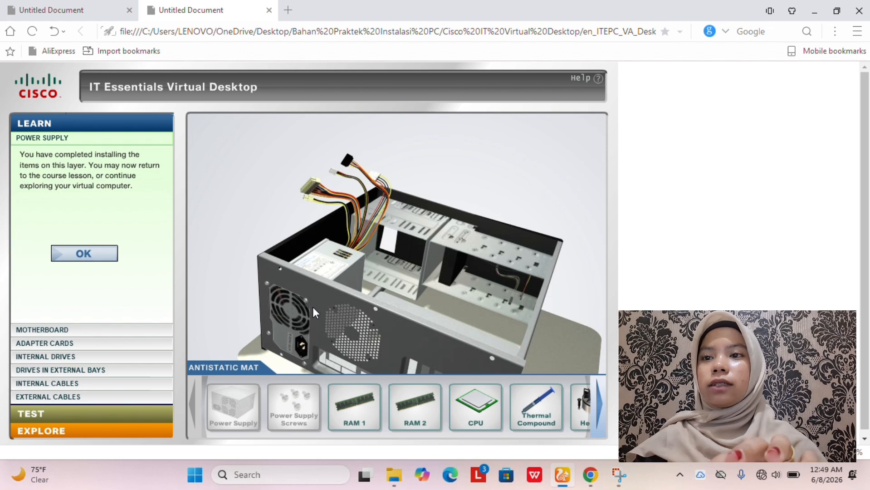
left_click(86, 256)
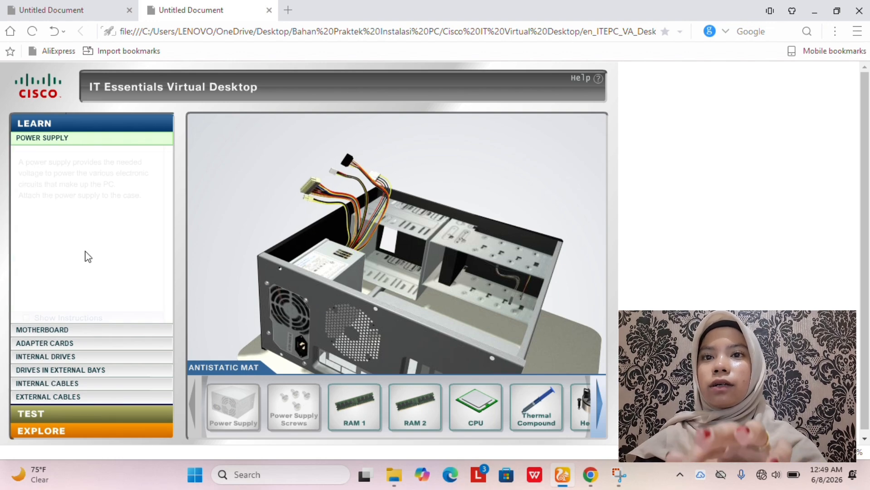
Step: In the Motherboard layer, install RAM 1 in its slot in the correct orientation and close both latches
left_click(64, 331)
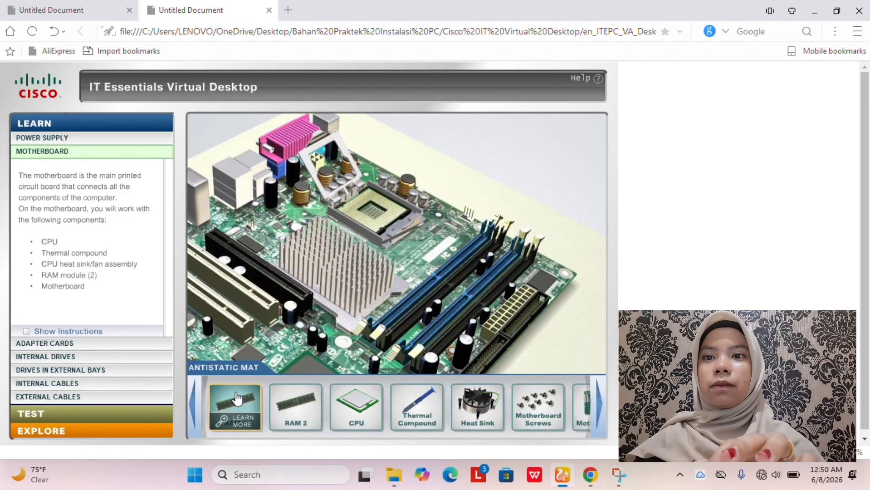
left_click_drag(235, 392, 422, 285)
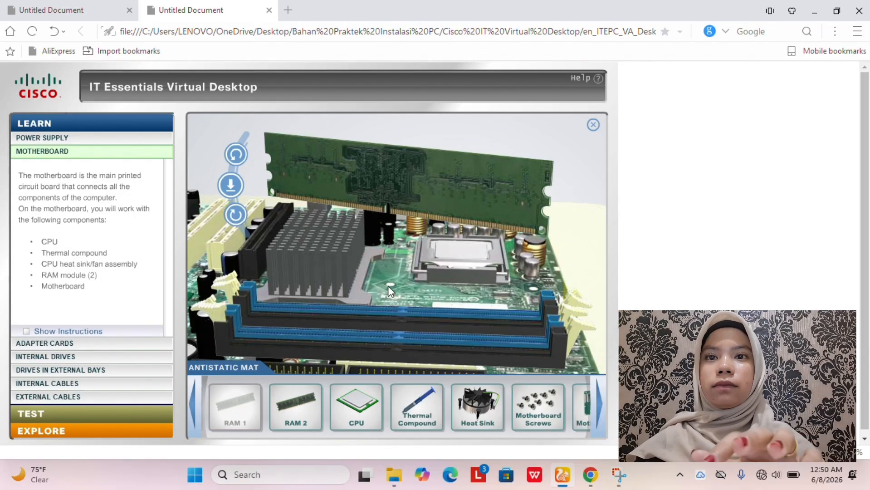
left_click(233, 154)
left_click(231, 154)
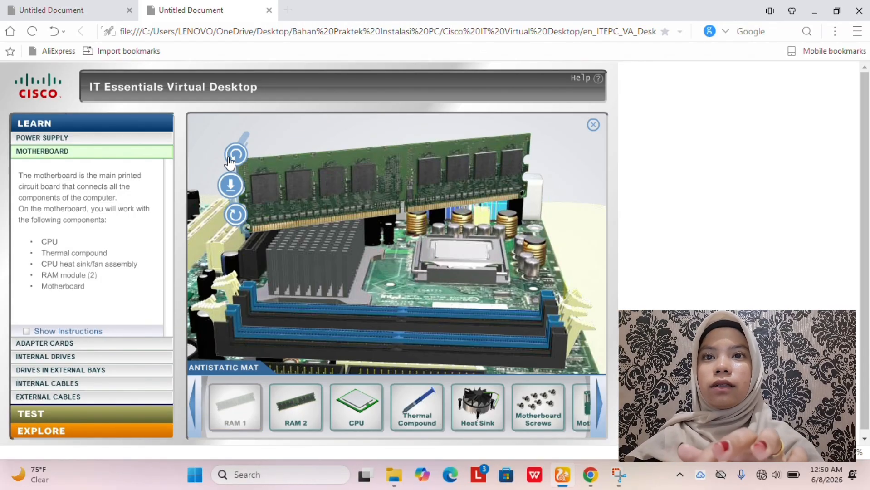
left_click(231, 185)
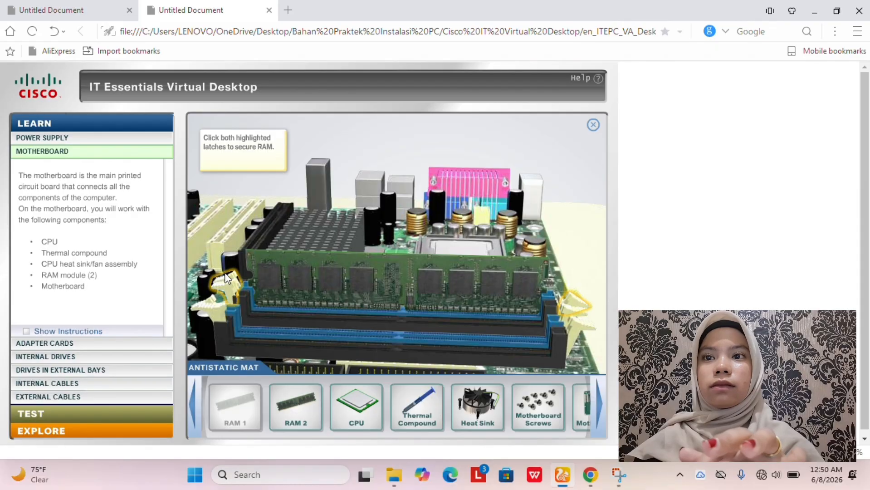
left_click(226, 281)
left_click(568, 300)
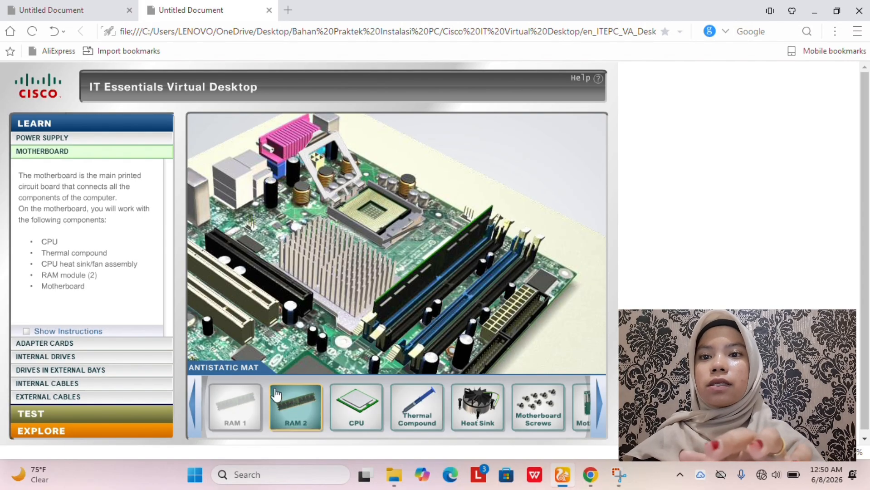
Step: Install the RAM 2 module in the second memory slot in the correct orientation and close its latches
left_click_drag(295, 395, 433, 282)
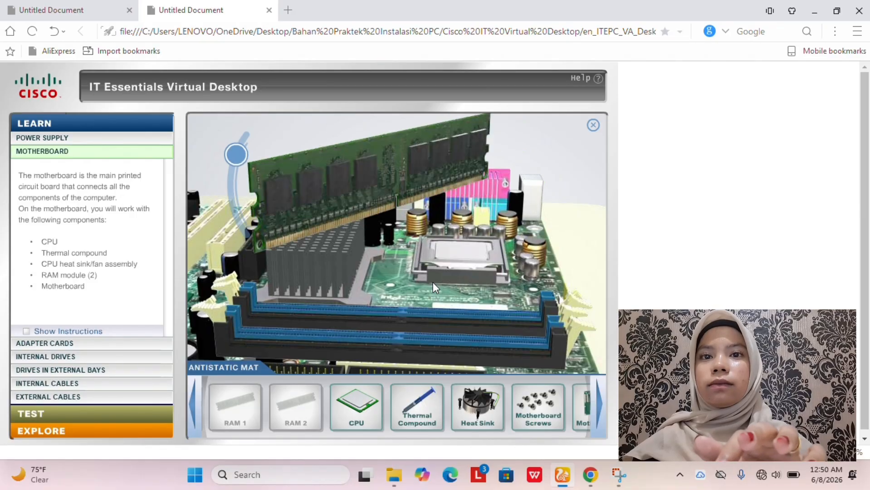
left_click(236, 155)
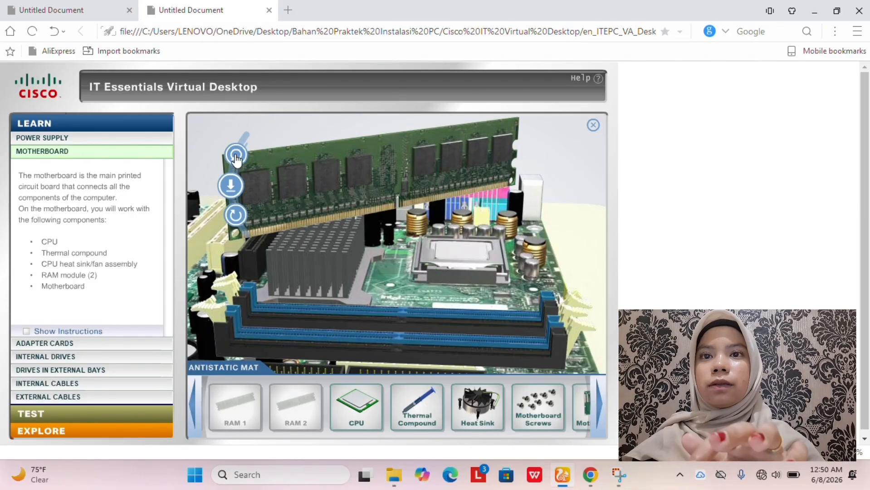
left_click(236, 155)
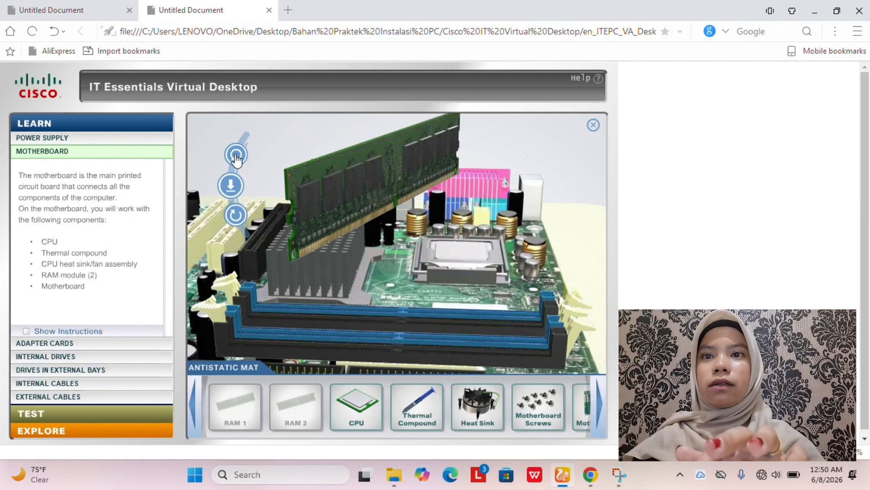
left_click(235, 155)
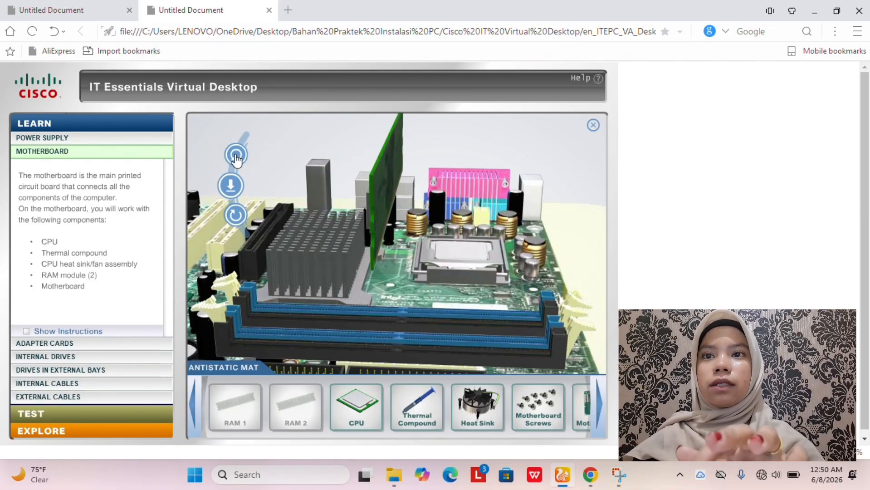
left_click(230, 190)
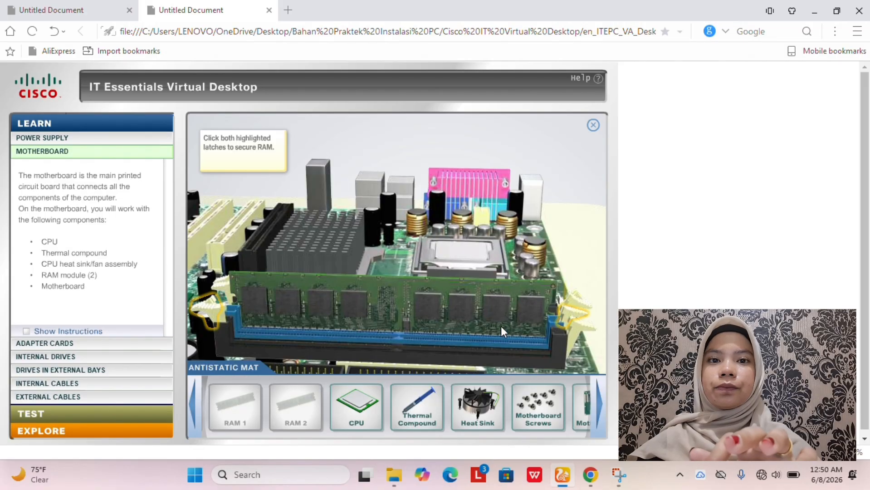
left_click(208, 312)
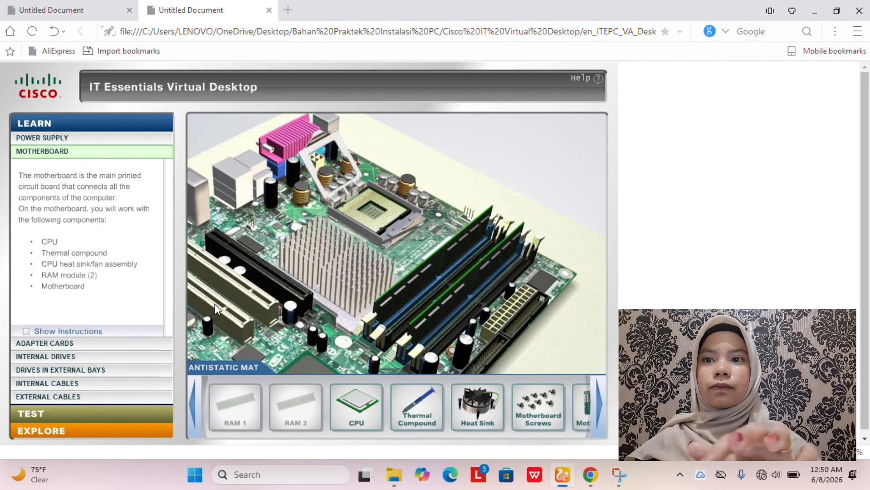
Step: Seat the CPU in the motherboard socket in the correct orientation and secure it with the load plate and lever
left_click_drag(374, 403, 365, 198)
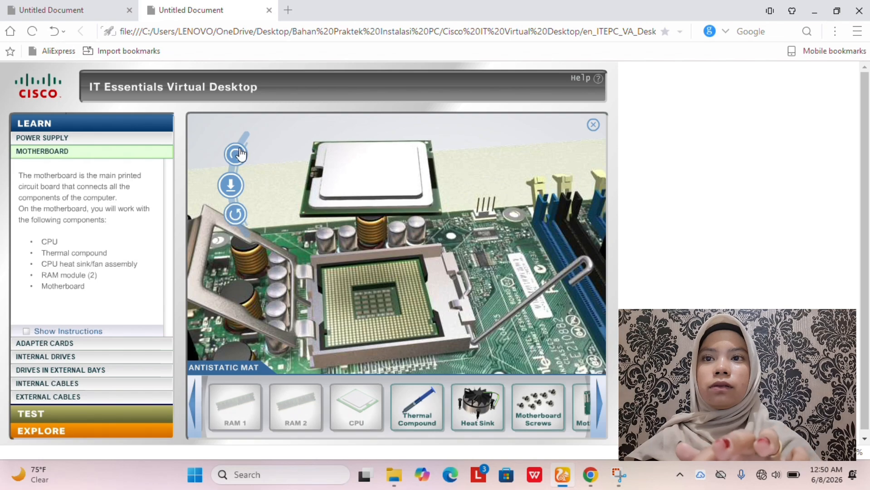
left_click(236, 155)
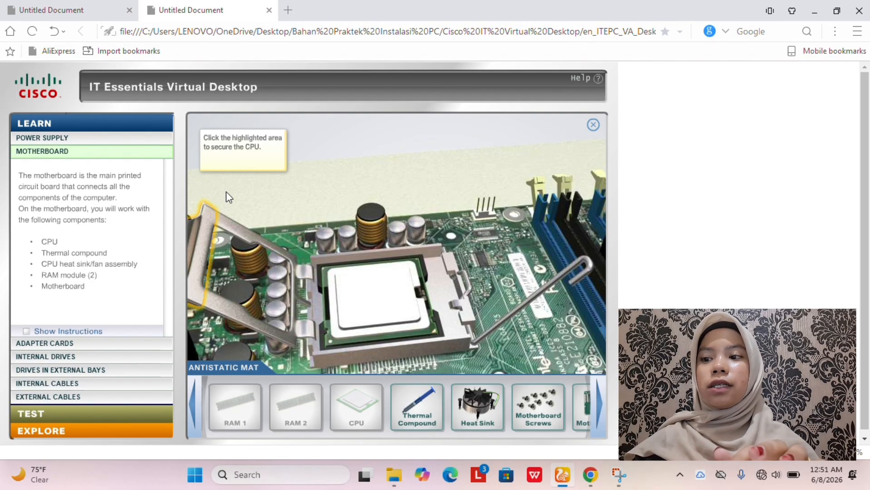
left_click(196, 257)
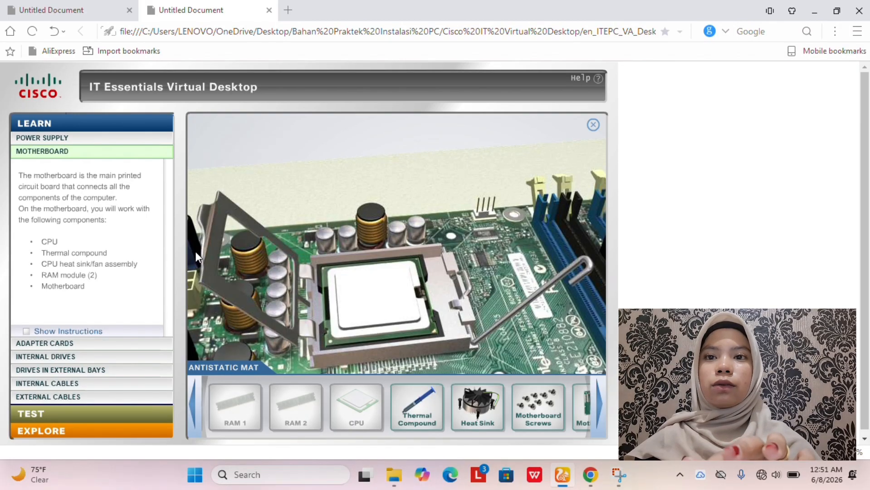
left_click(585, 267)
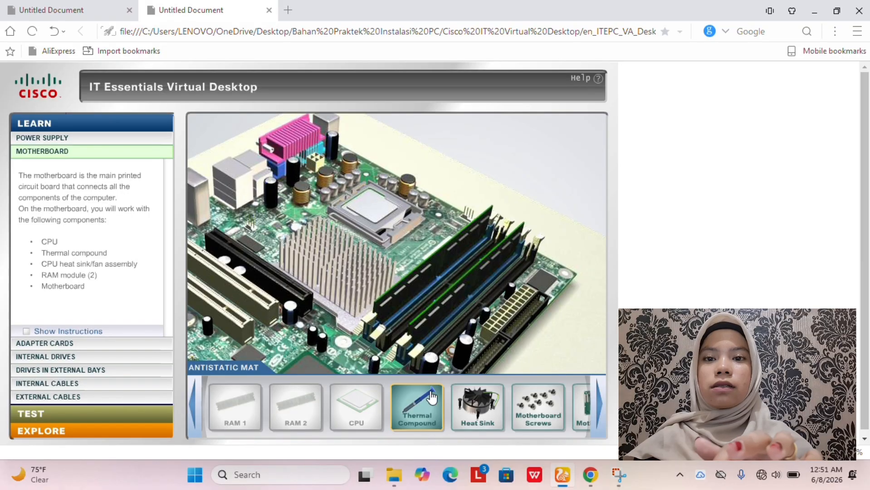
Step: Apply thermal compound to the CPU and mount the heat sink/fan assembly with its fan cable connected to the motherboard
left_click(431, 397)
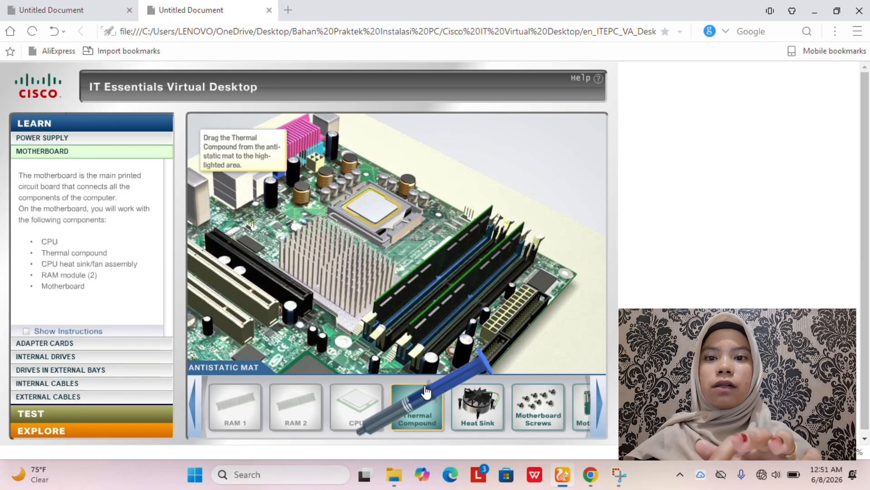
left_click_drag(425, 391, 424, 159)
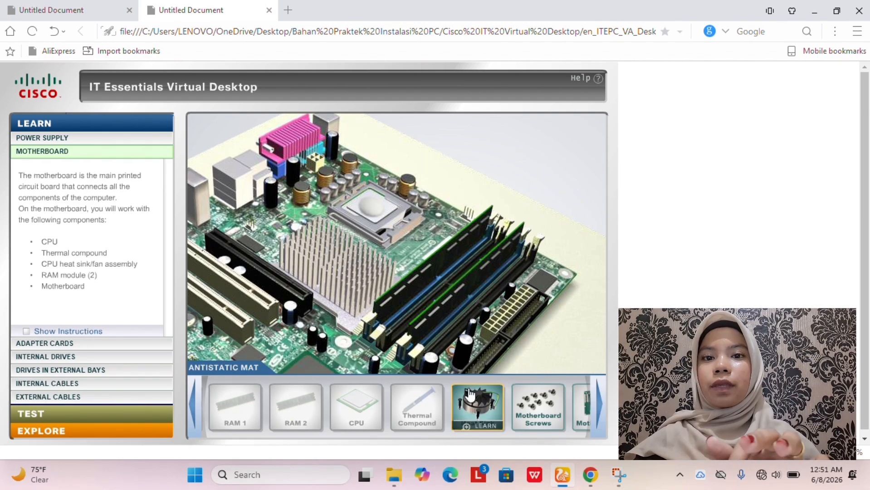
left_click_drag(469, 395, 391, 214)
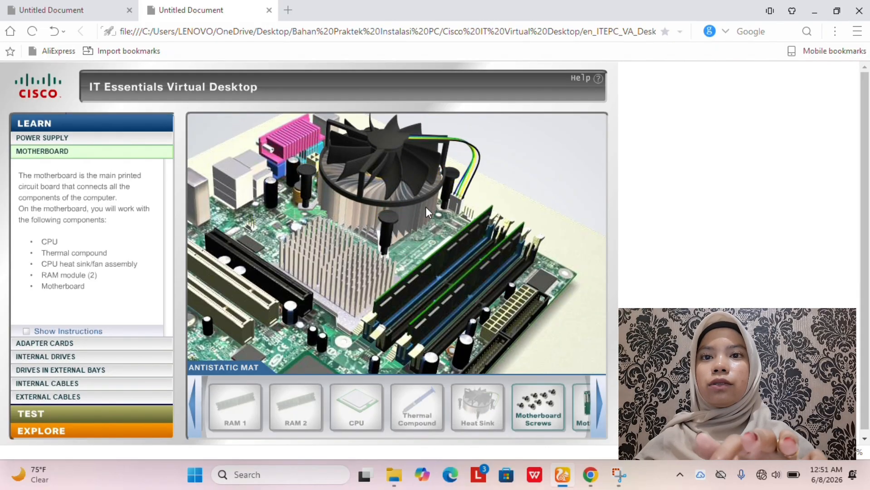
left_click(457, 201)
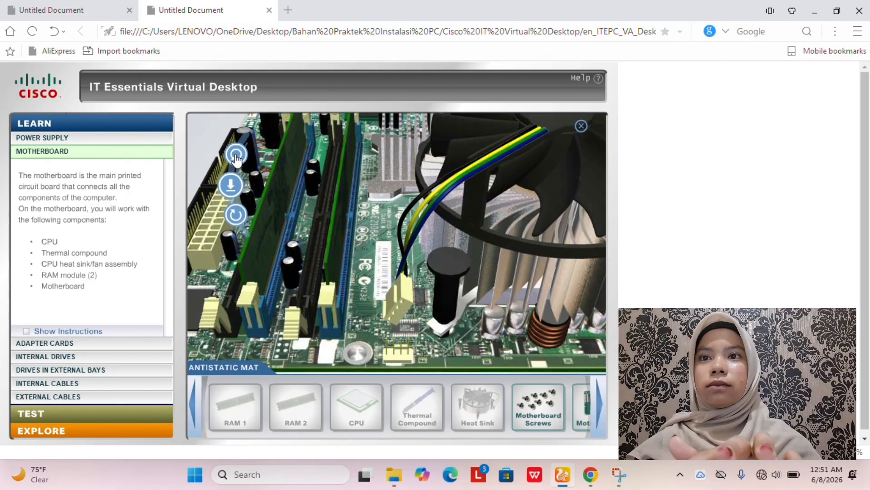
left_click(230, 186)
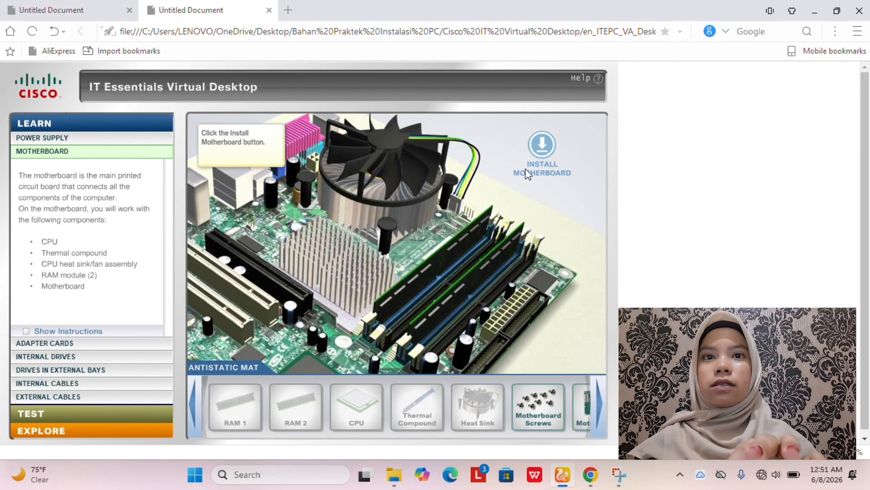
Step: Install the motherboard in the case in the correct orientation and fasten it with the motherboard screws
left_click(540, 152)
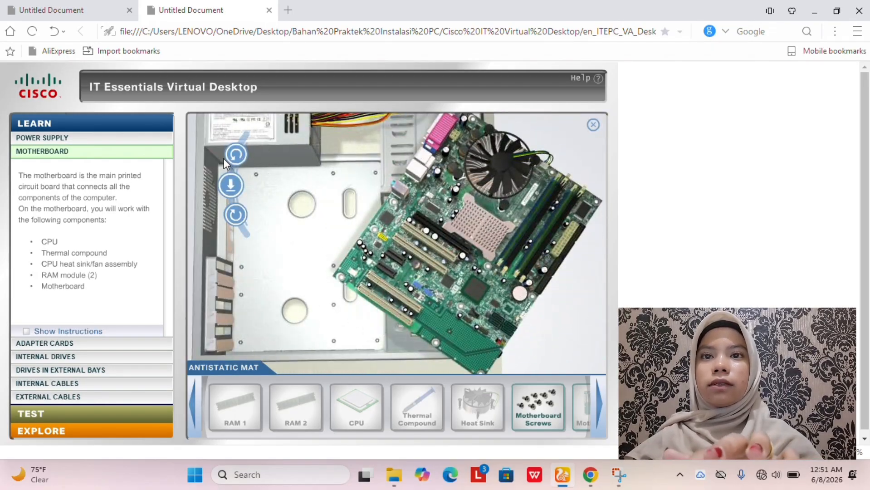
left_click(230, 158)
left_click(235, 184)
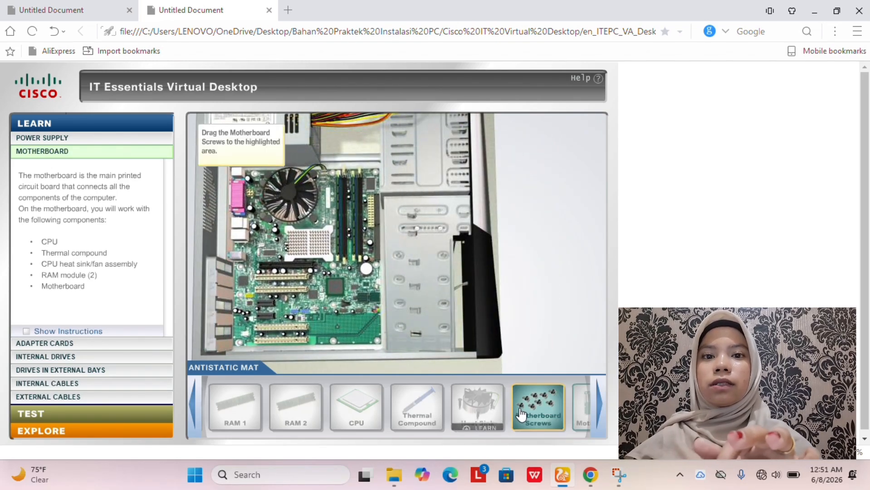
left_click_drag(535, 405, 385, 358)
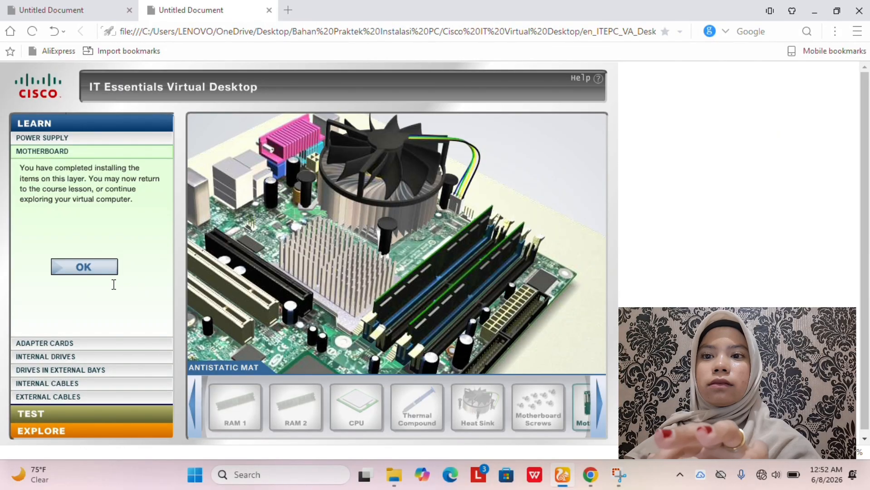
left_click(96, 270)
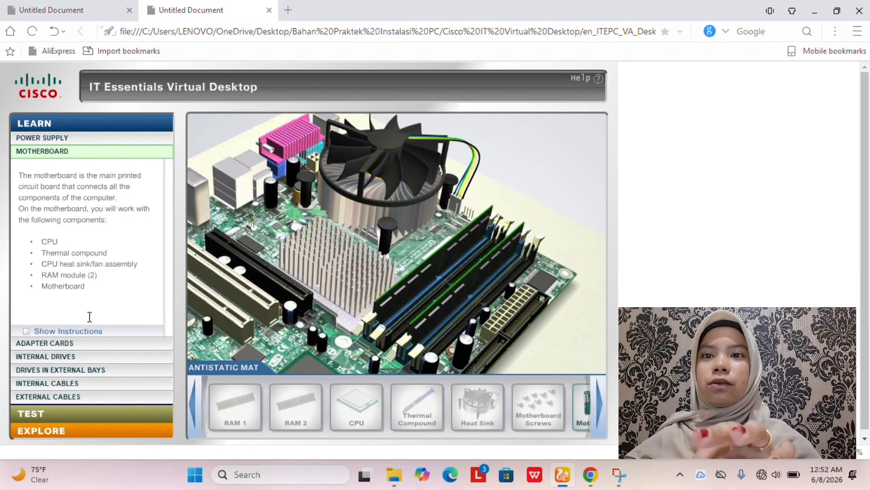
Step: In the Adapter Cards layer, install the NIC in its matching expansion slot and secure it with the NIC screw
left_click(74, 342)
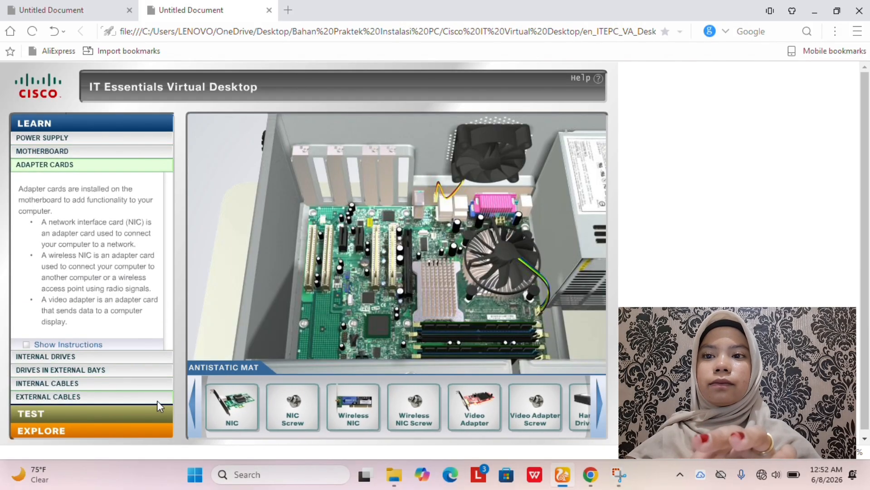
mouse_move(220, 401)
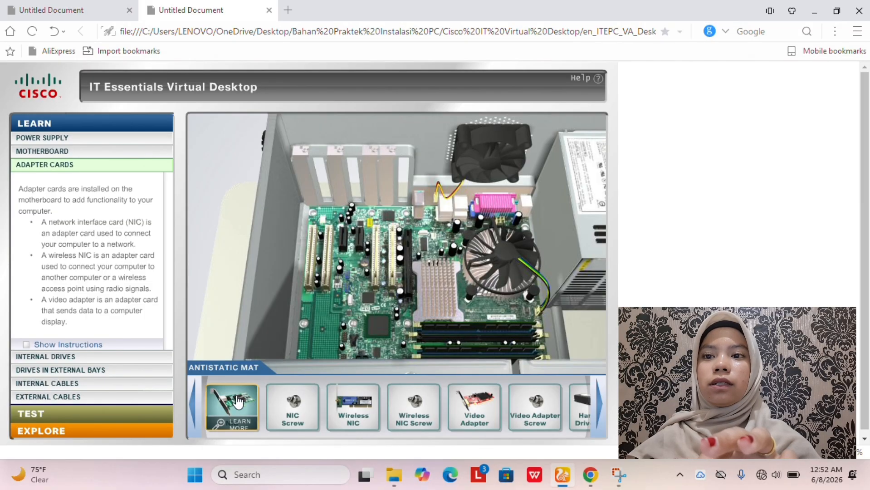
left_click(234, 402)
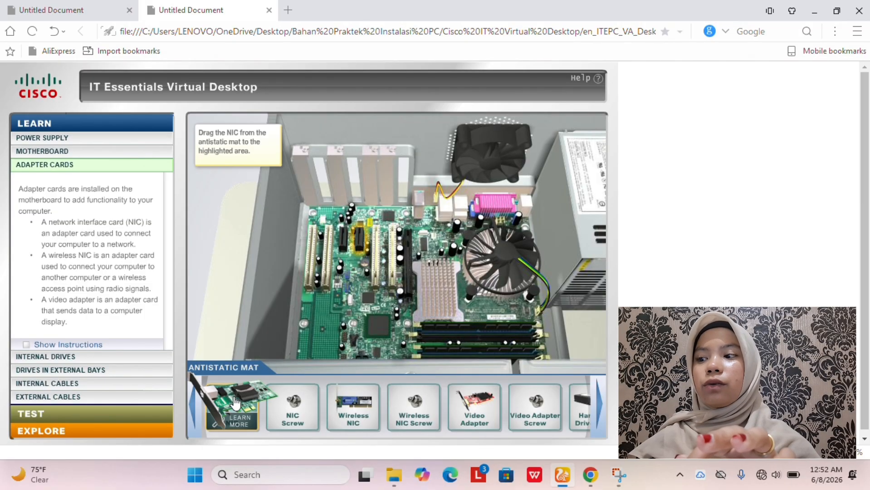
left_click_drag(234, 402, 331, 233)
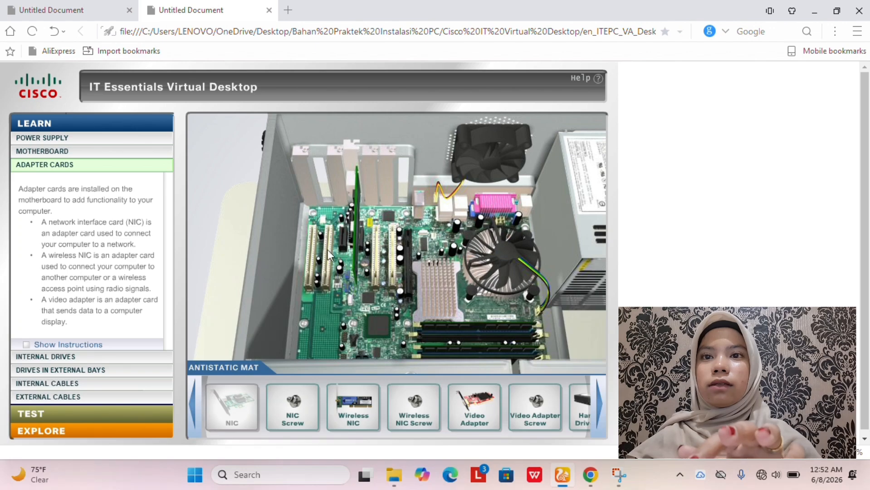
left_click(295, 403)
left_click_drag(295, 403, 363, 172)
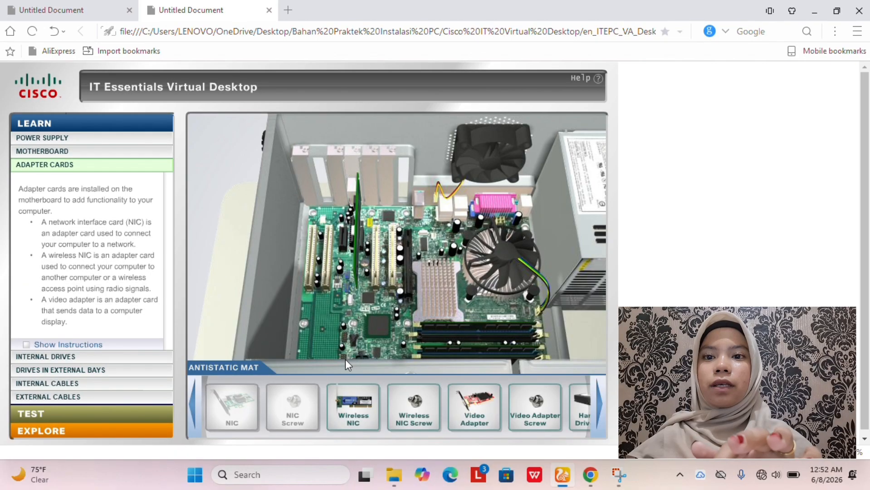
Step: Install the Wireless NIC in its matching expansion slot and secure it with the Wireless NIC screw
left_click(346, 401)
left_click_drag(346, 401, 323, 176)
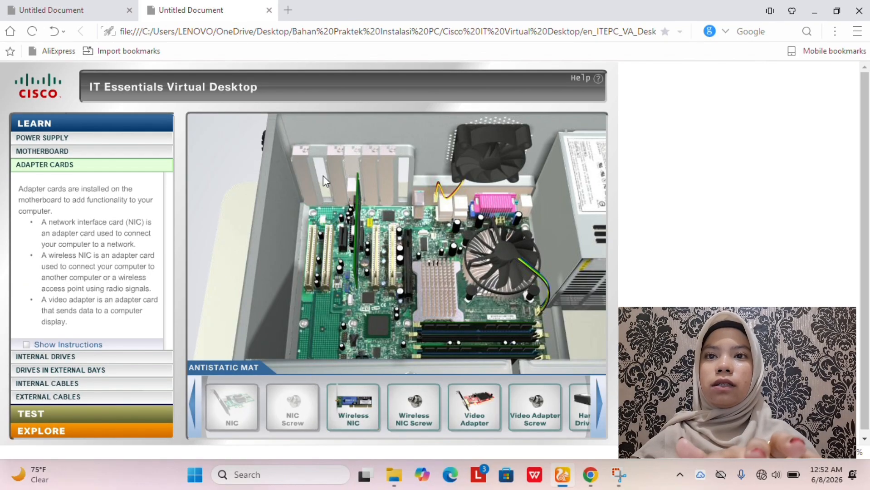
left_click(354, 401)
left_click_drag(354, 401, 302, 228)
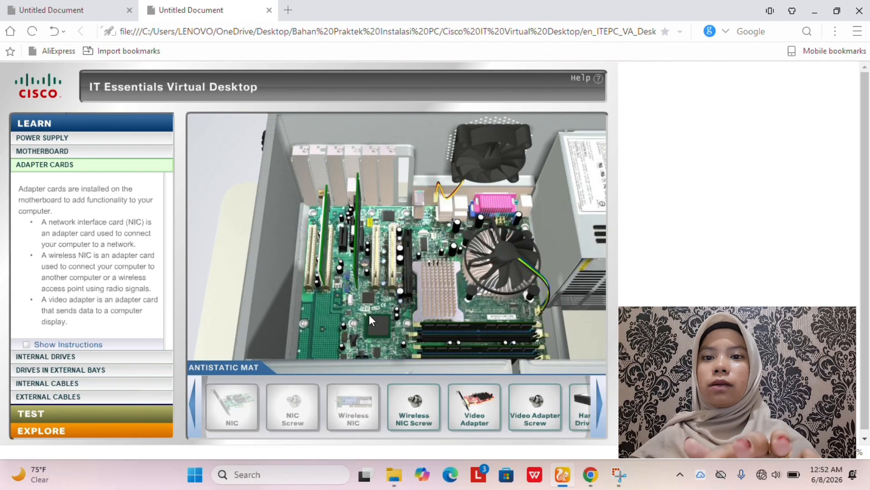
left_click(395, 397)
left_click_drag(395, 397, 334, 166)
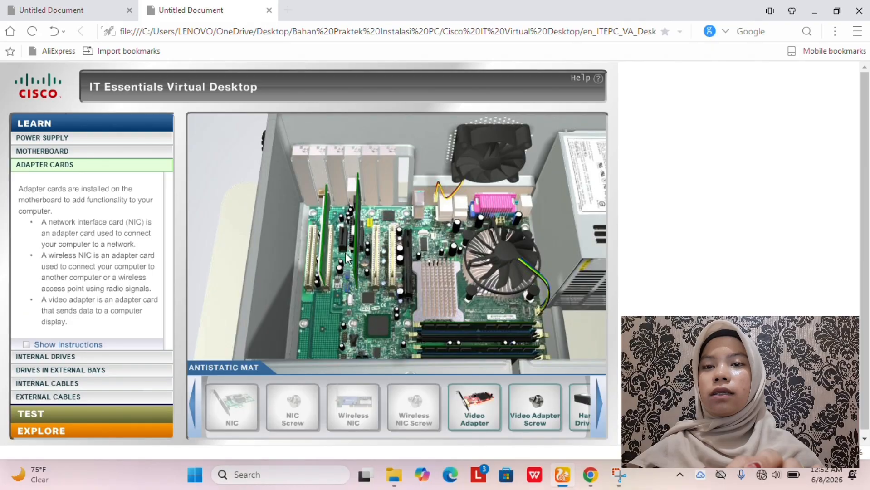
Step: Install the video adapter in the slot beside the chipset heat sink, secure it with its screw and acknowledge the layer's completion
left_click_drag(453, 392, 401, 273)
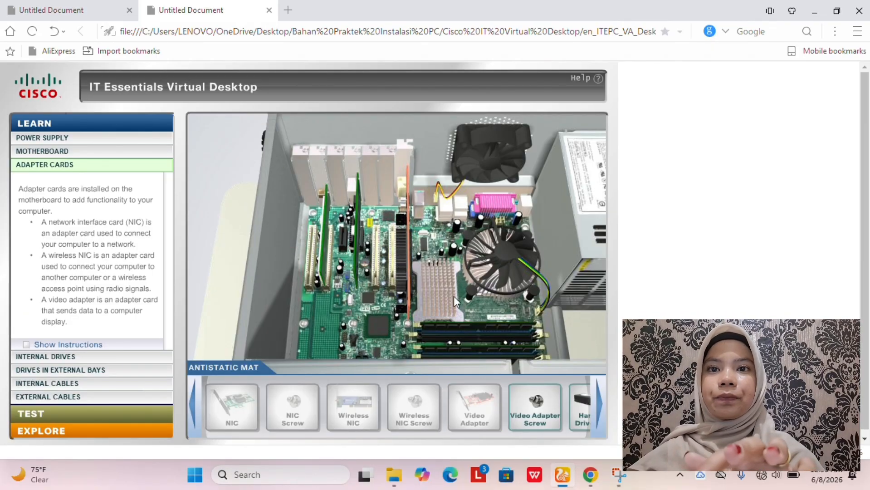
left_click_drag(511, 396, 422, 172)
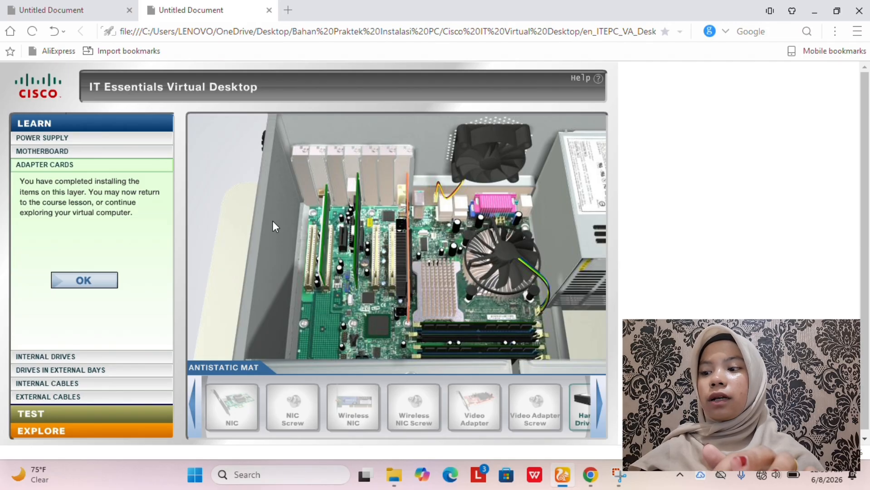
left_click(97, 284)
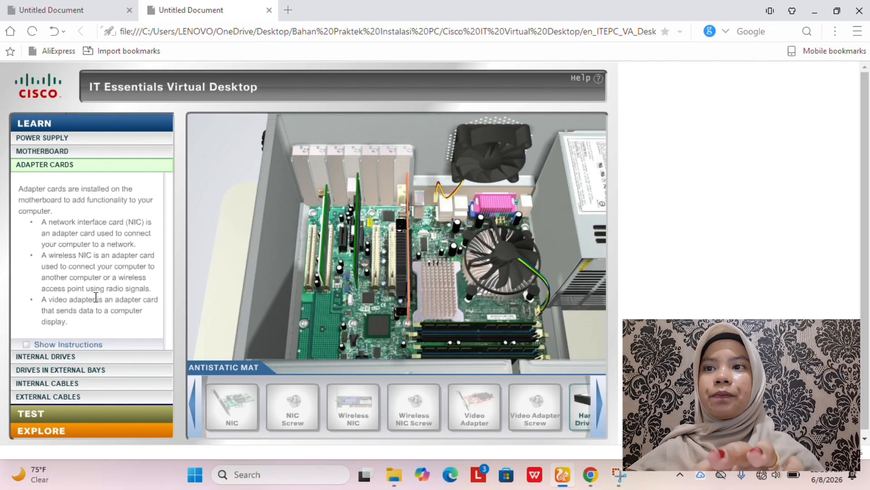
Step: In the Internal Drives layer, install the hard disk drive level in the drive bay, fasten it with the HDD screws and acknowledge completion
left_click(88, 357)
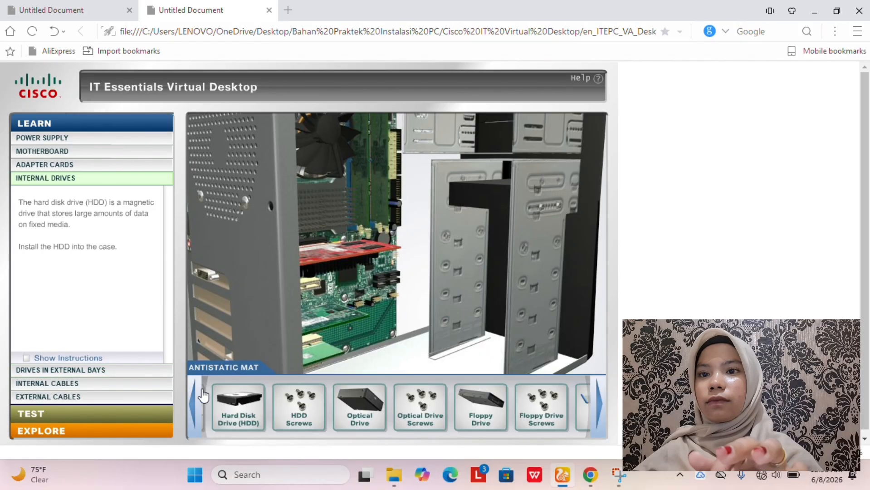
mouse_move(235, 414)
left_click_drag(237, 412, 403, 261)
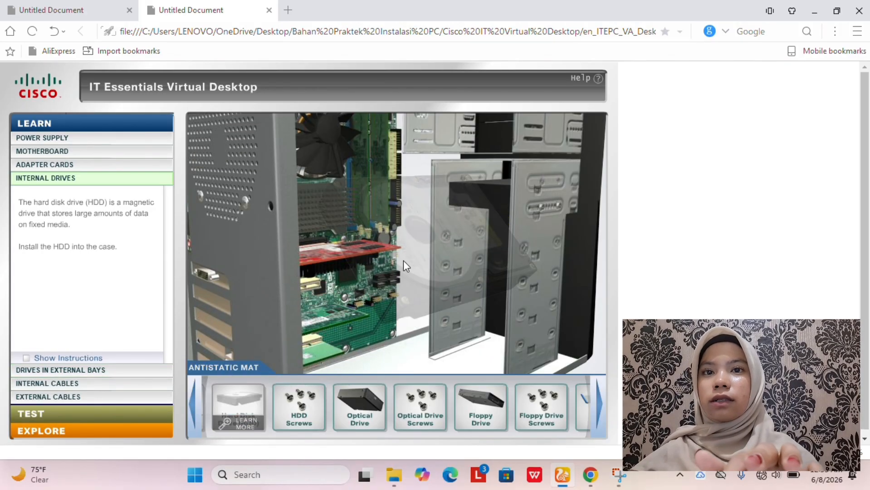
mouse_move(295, 188)
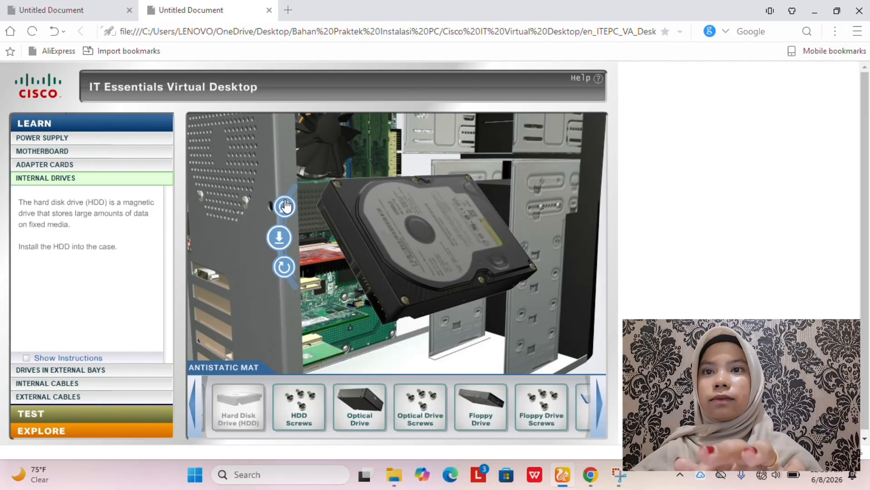
left_click(284, 204)
left_click(279, 232)
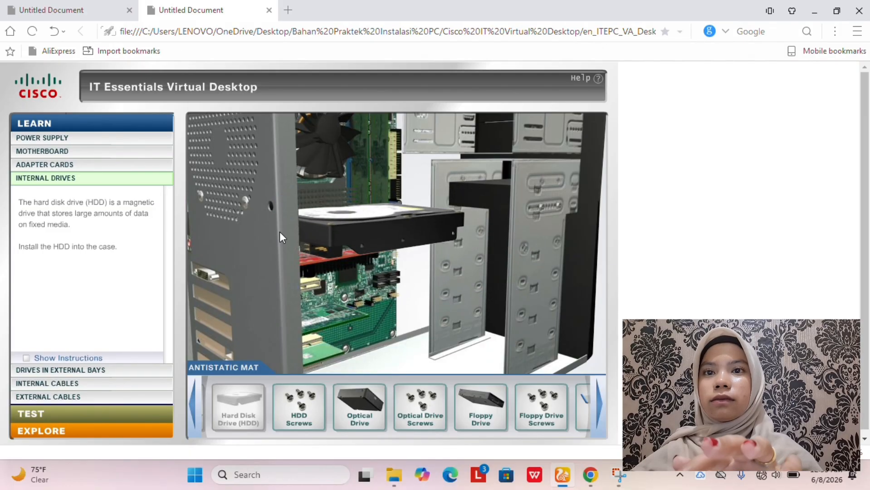
left_click_drag(297, 405, 523, 249)
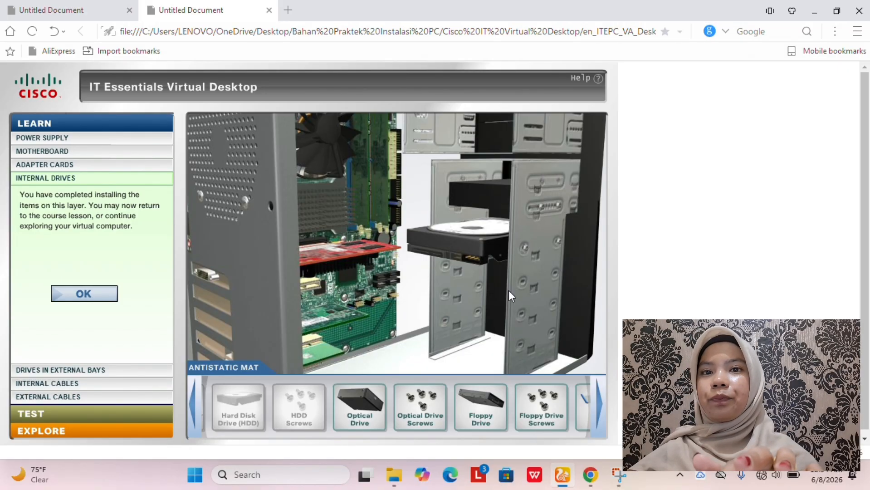
left_click(78, 298)
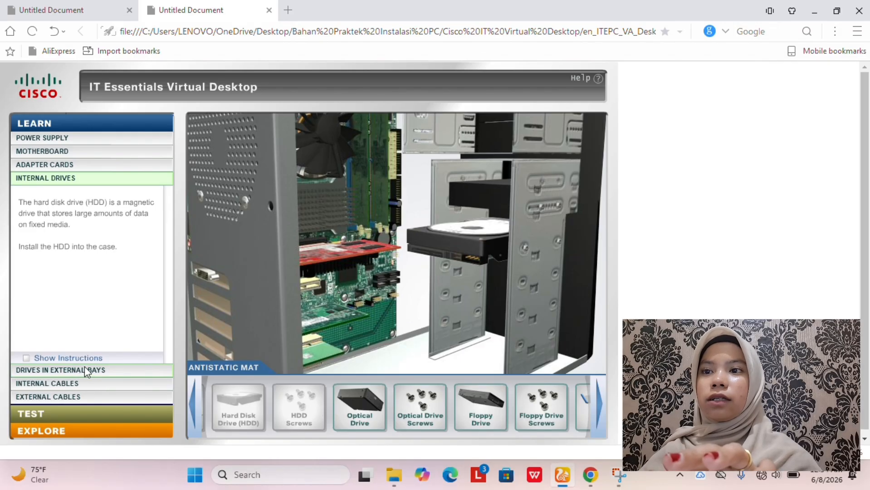
Step: In the Drives in External Bays layer, install the optical drive upright in the uppermost bay and fasten it with the optical drive screws
left_click(104, 371)
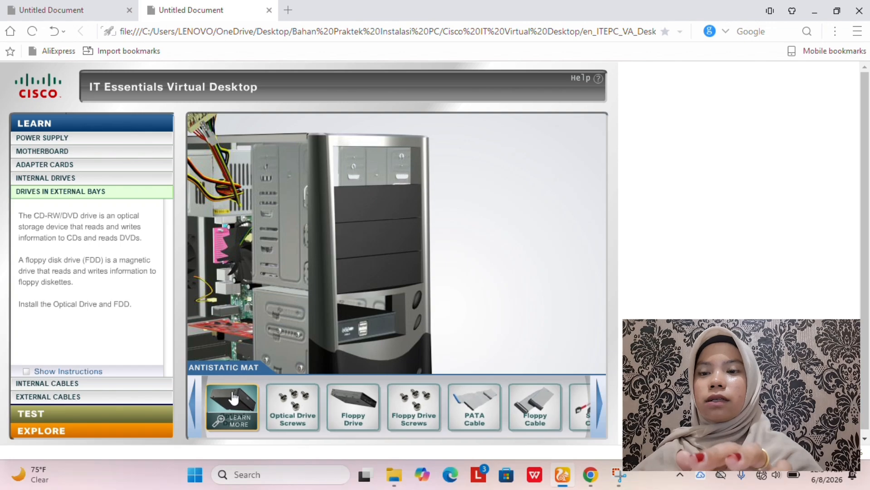
left_click_drag(236, 397, 387, 227)
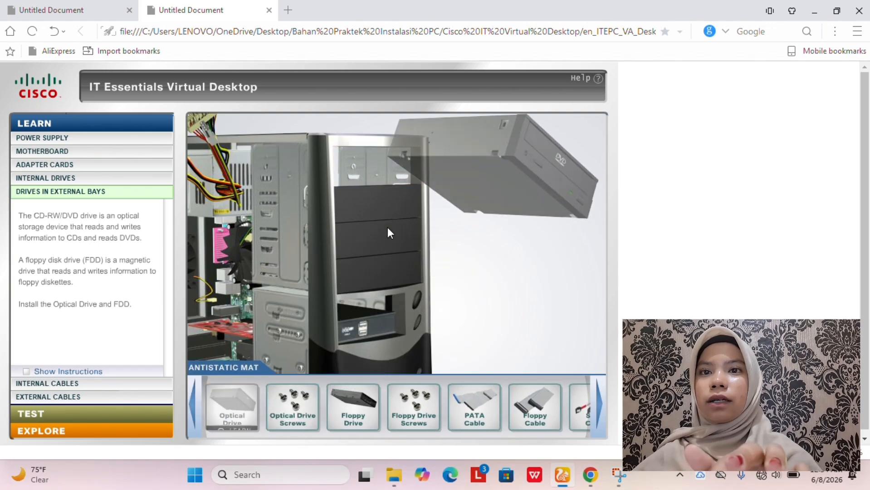
left_click(287, 154)
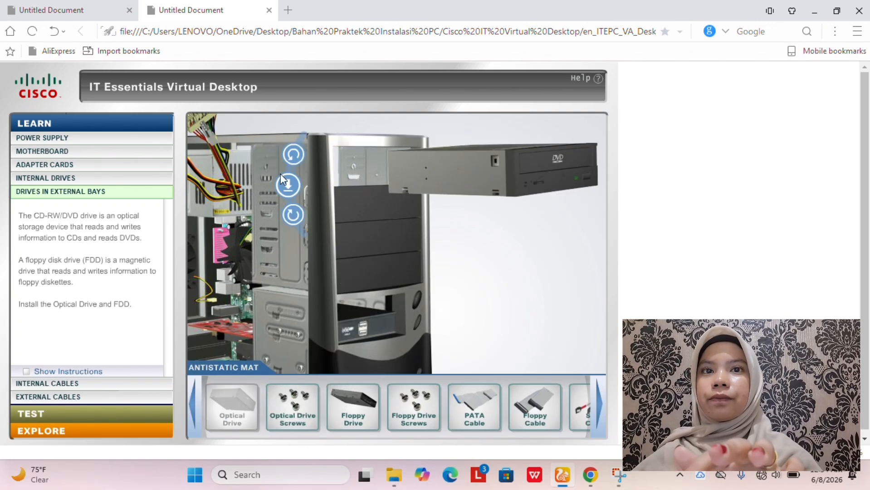
left_click(288, 185)
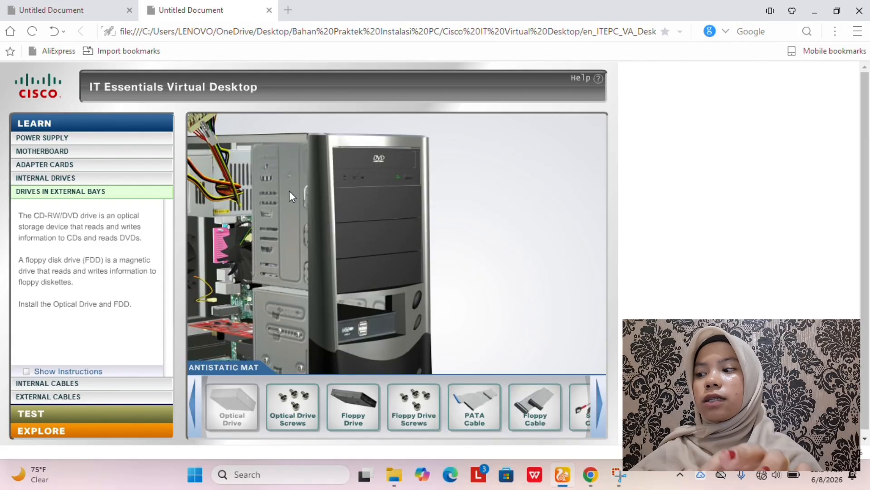
left_click_drag(293, 399, 278, 181)
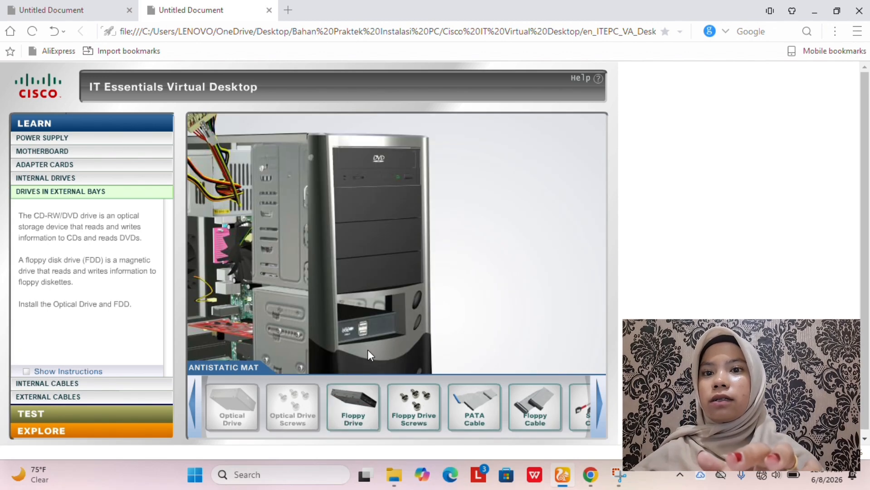
Step: Rotate the floppy drive to its correct orientation, install it in the small external bay, fasten it with its screws and acknowledge completion
left_click_drag(361, 394, 375, 281)
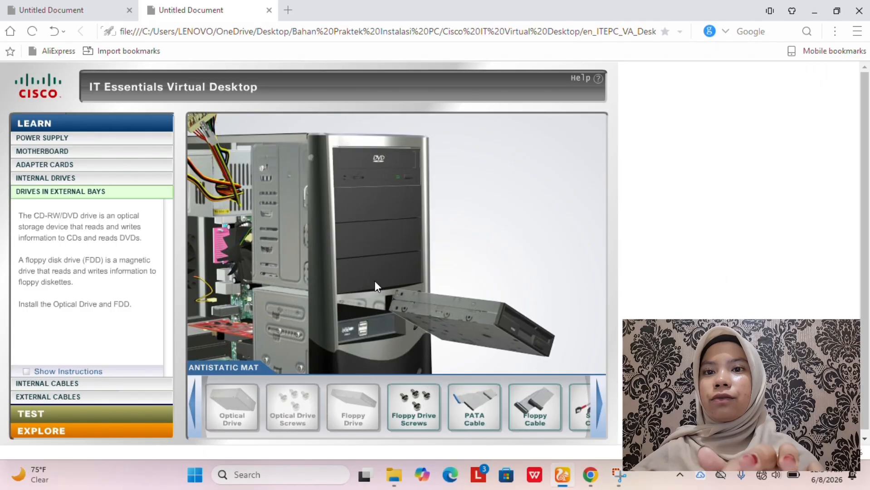
left_click(362, 282)
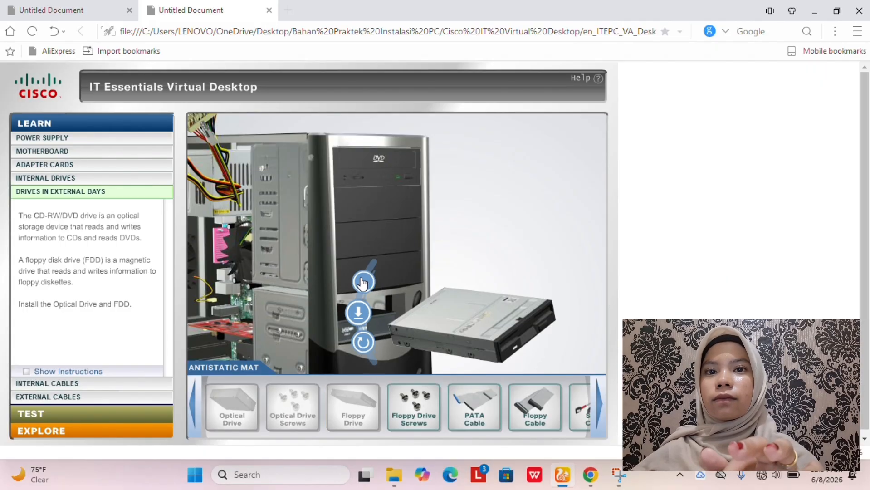
left_click(361, 282)
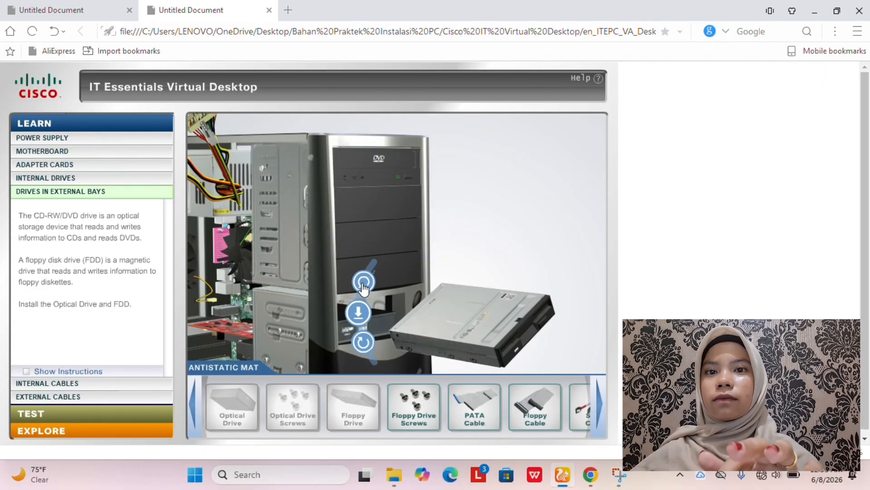
left_click(363, 283)
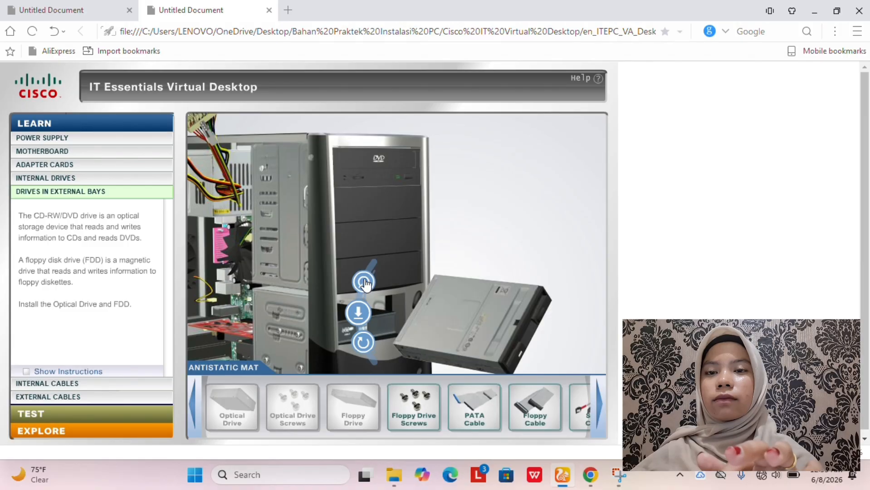
left_click(364, 281)
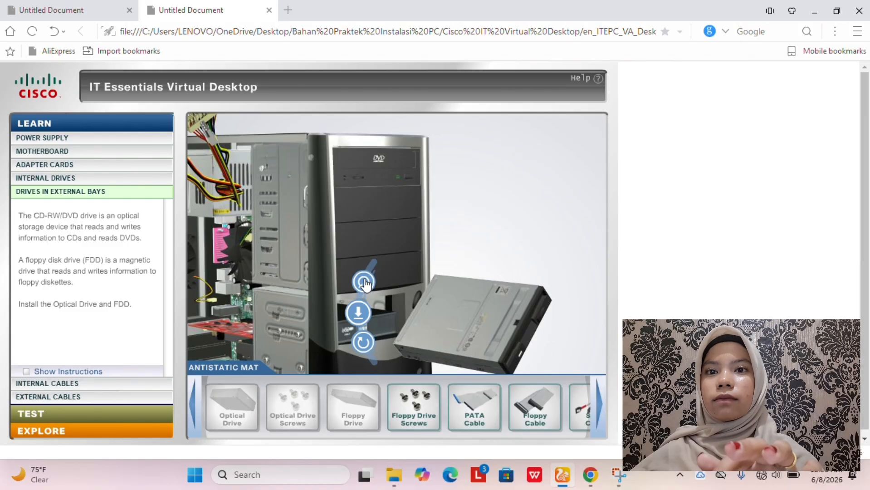
left_click(364, 281)
left_click(365, 282)
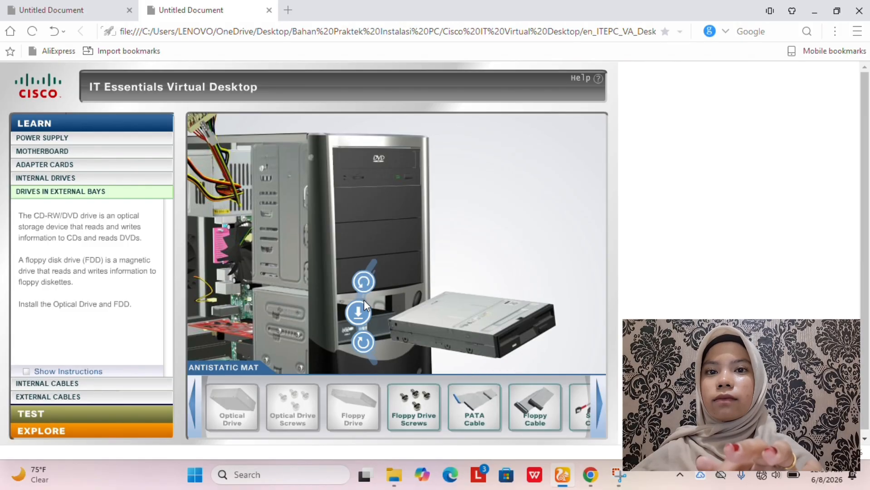
left_click(363, 301)
left_click(364, 284)
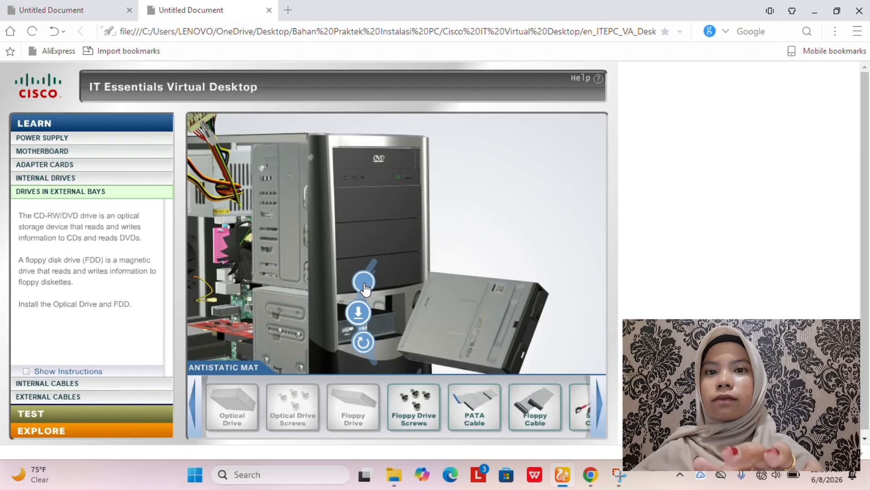
left_click(364, 283)
left_click(363, 283)
left_click(364, 282)
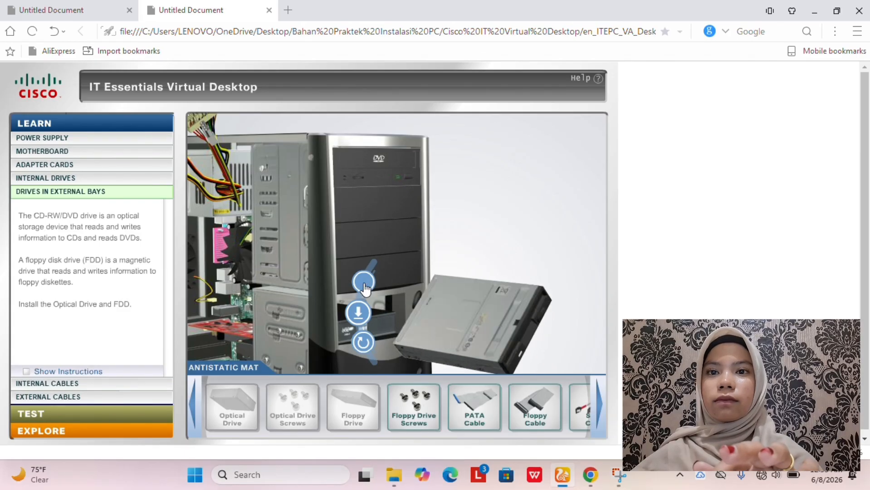
left_click(364, 282)
left_click(364, 282)
left_click(364, 282)
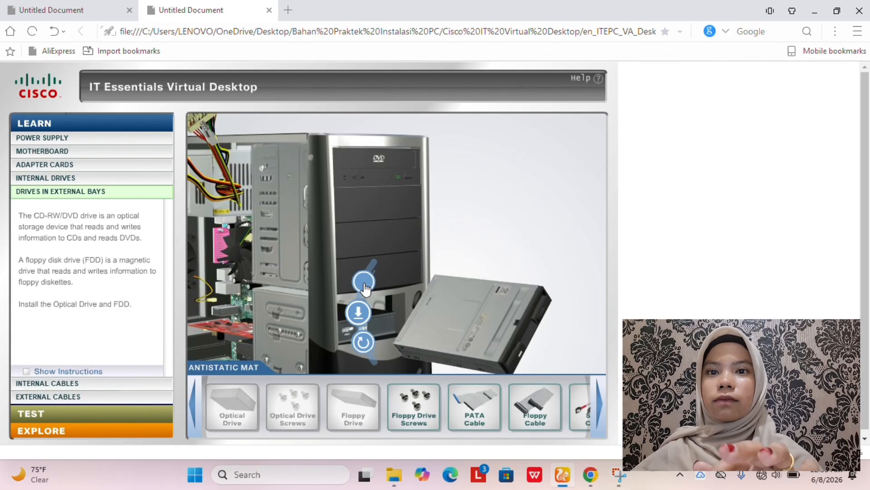
left_click(364, 283)
left_click(364, 283)
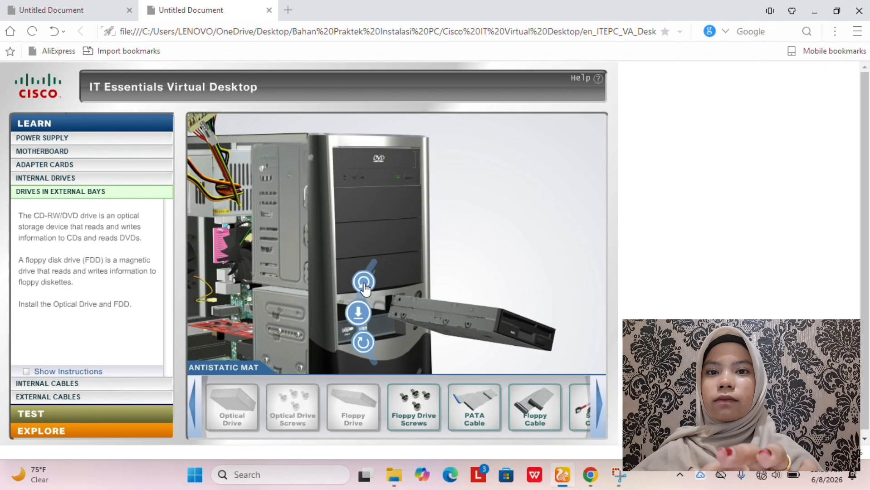
left_click(363, 283)
left_click(364, 283)
left_click(364, 283)
left_click(364, 283)
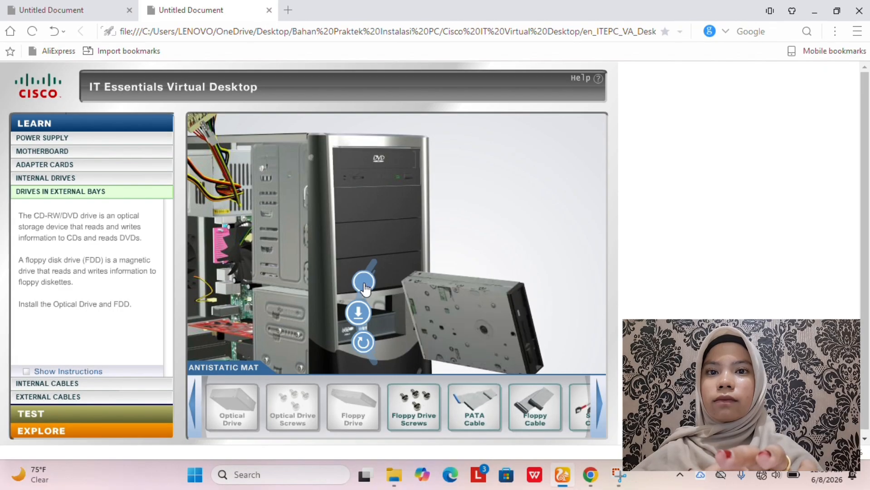
left_click(364, 283)
left_click(364, 283)
left_click(364, 283)
left_click(364, 283)
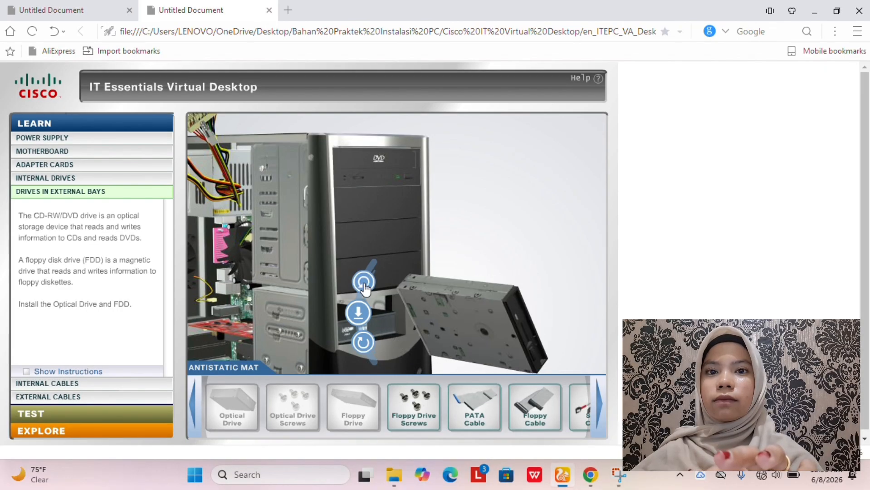
left_click(364, 283)
left_click(363, 309)
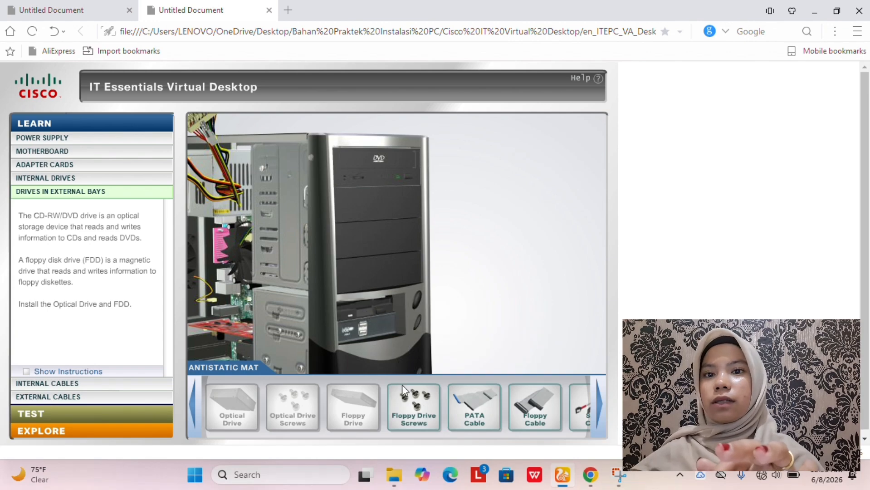
left_click_drag(403, 385, 286, 313)
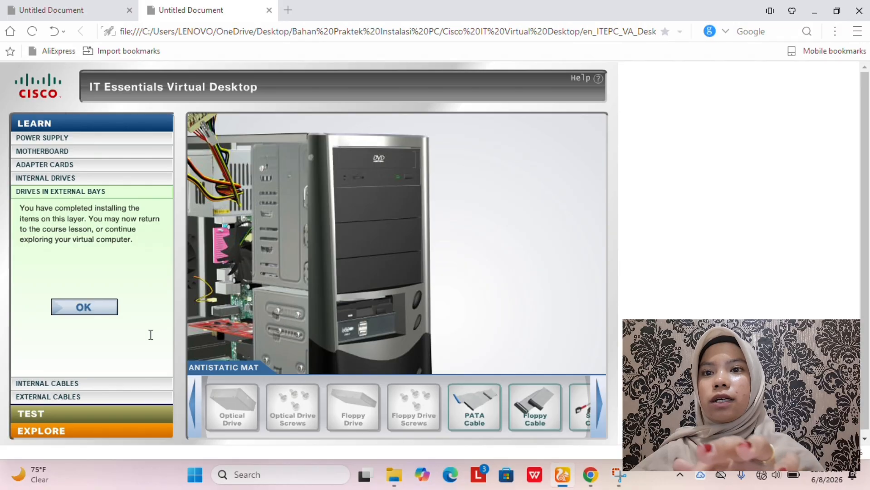
left_click(91, 313)
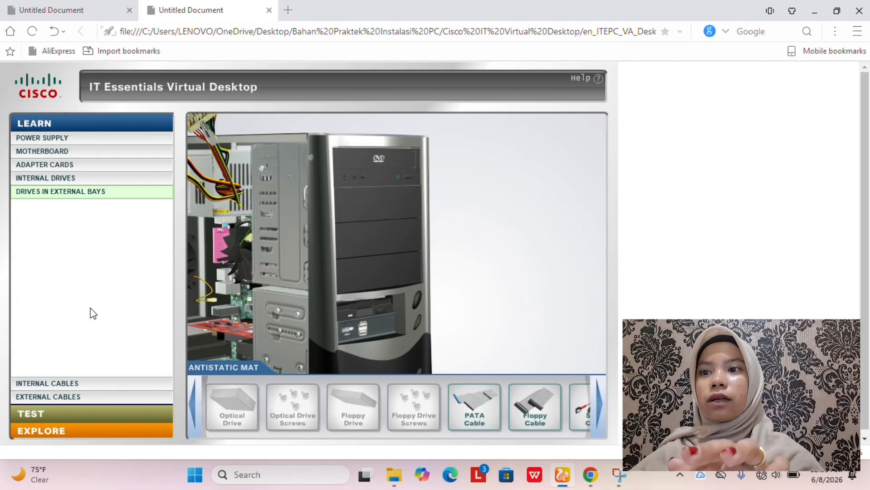
Step: In the Internal Cables layer, rotate the PATA cable to match PATA Pin 1, plug it into the motherboard and select its free end
left_click(89, 383)
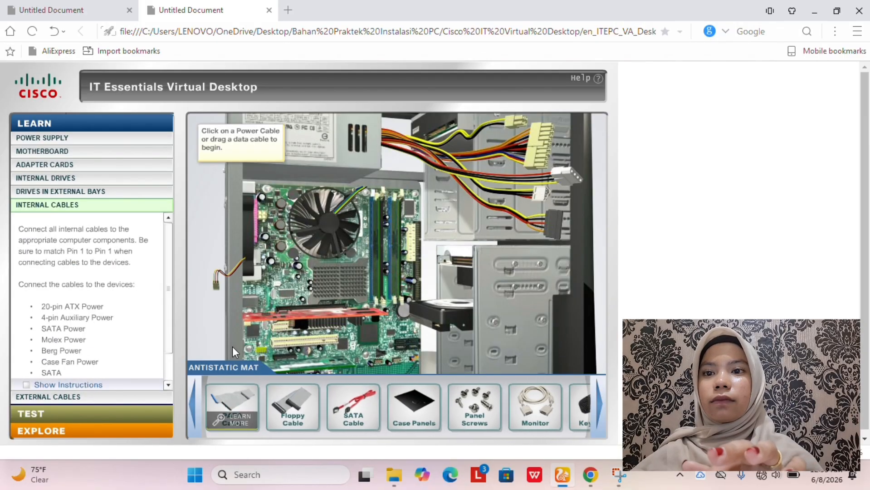
left_click_drag(229, 405, 387, 284)
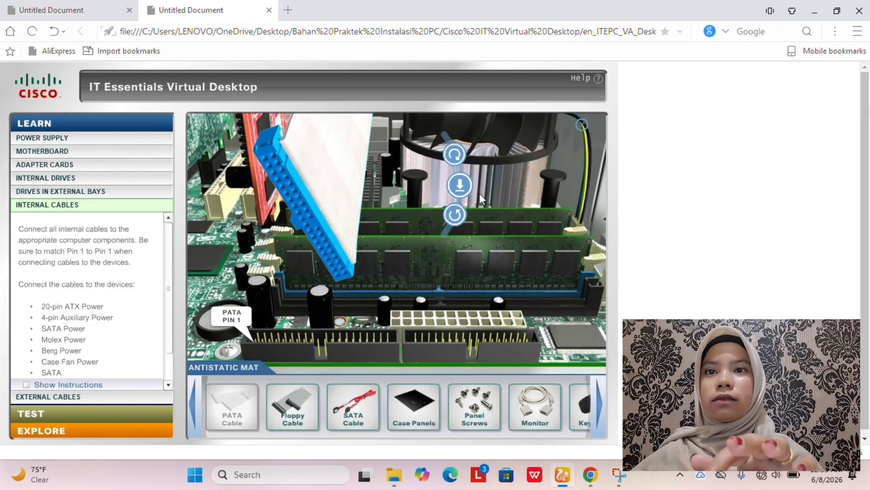
left_click(453, 162)
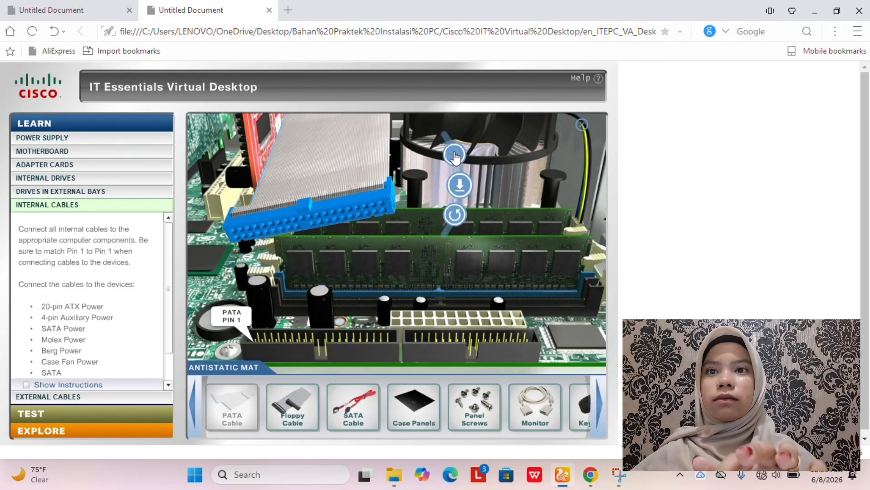
left_click(458, 183)
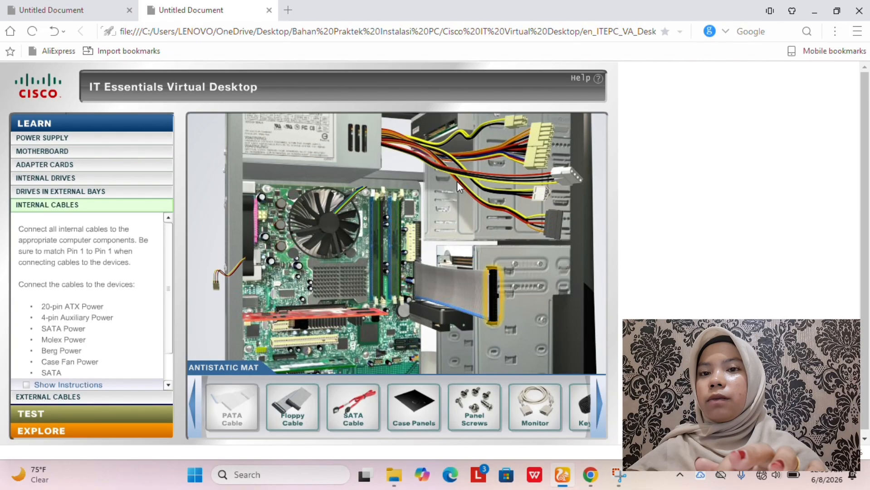
left_click(494, 294)
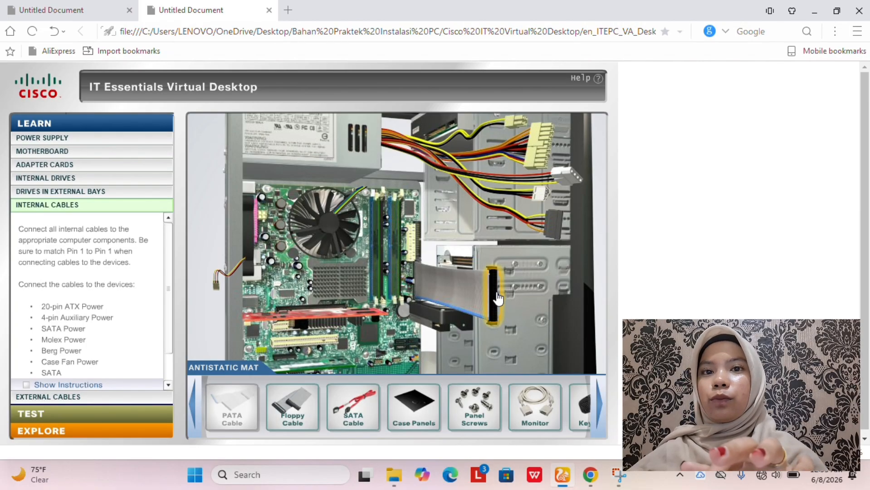
Step: Bring the floppy cable to its motherboard connector and try seating it in different orientations
left_click_drag(293, 405, 457, 239)
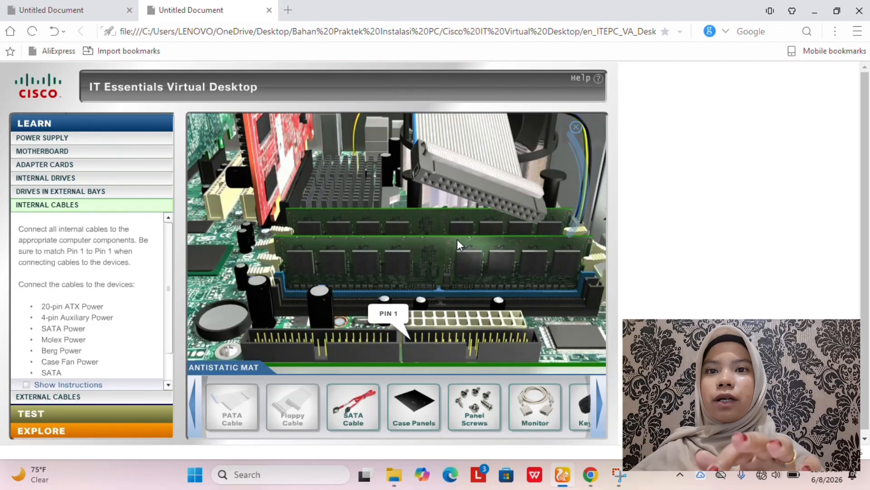
left_click(578, 155)
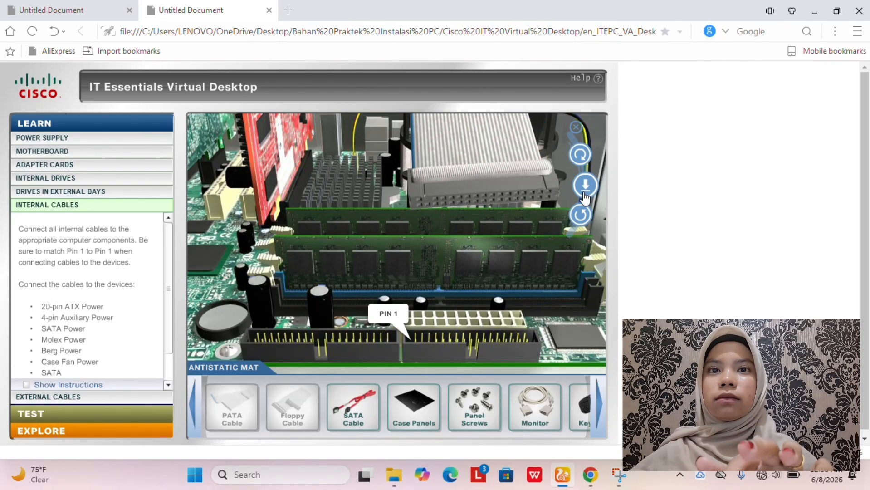
left_click(581, 159)
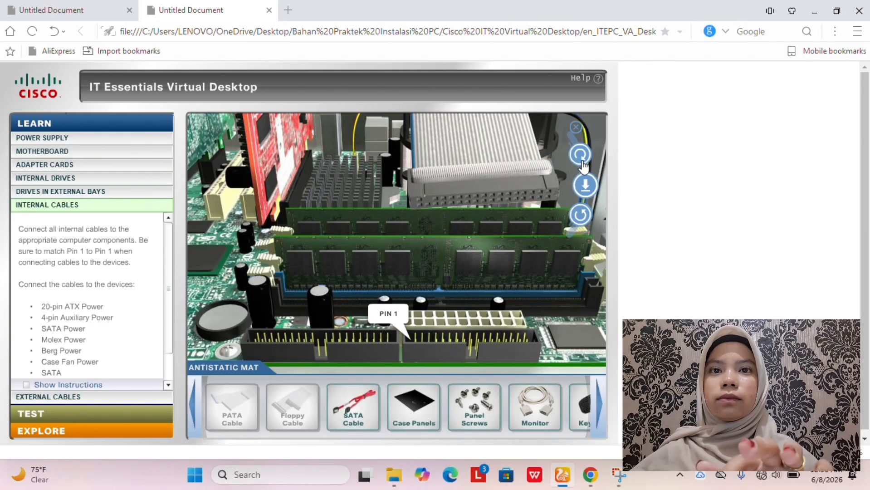
left_click(587, 189)
left_click(580, 217)
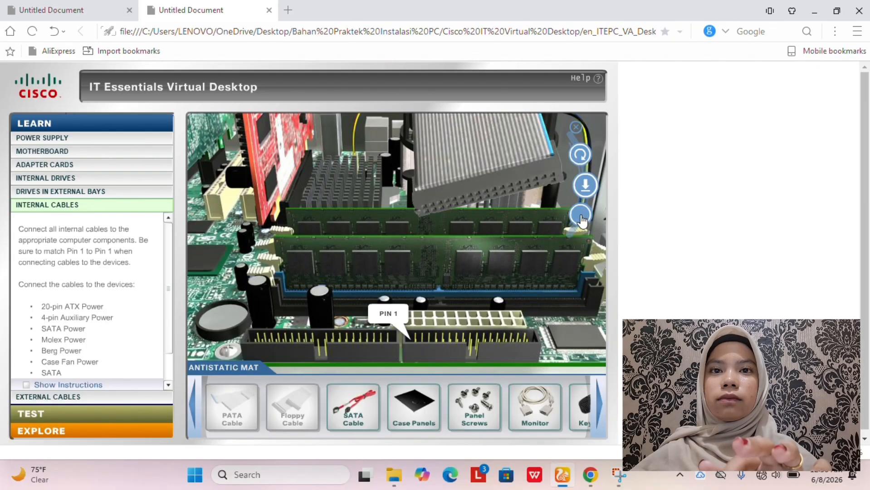
left_click(585, 190)
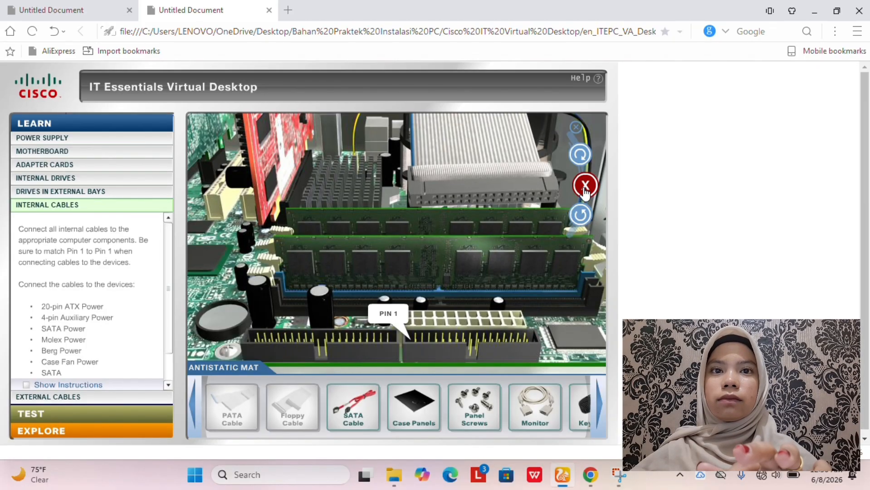
left_click(584, 156)
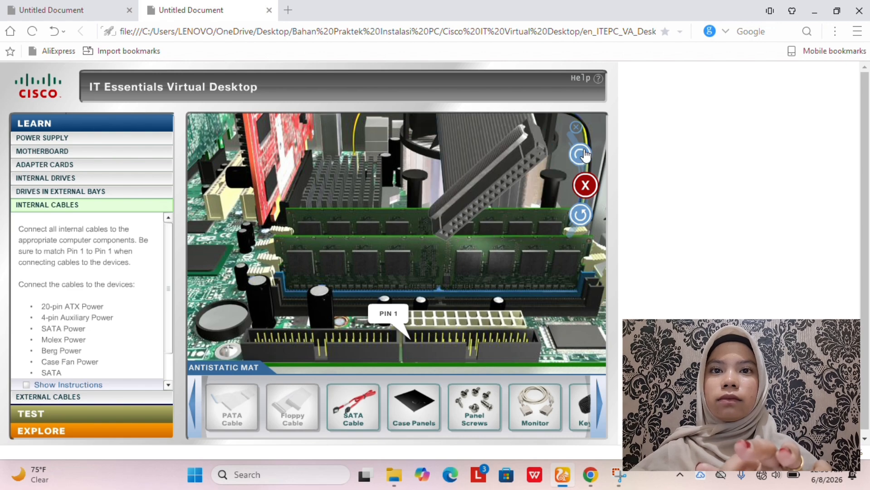
left_click(585, 185)
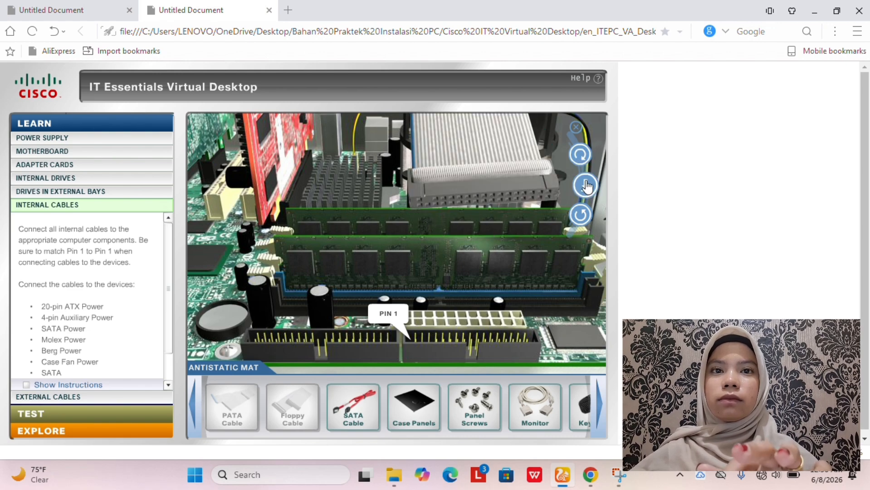
Step: Rotate the floppy cable's connector to match Pin 1, plug it into the motherboard and select the cable's free end
left_click(584, 155)
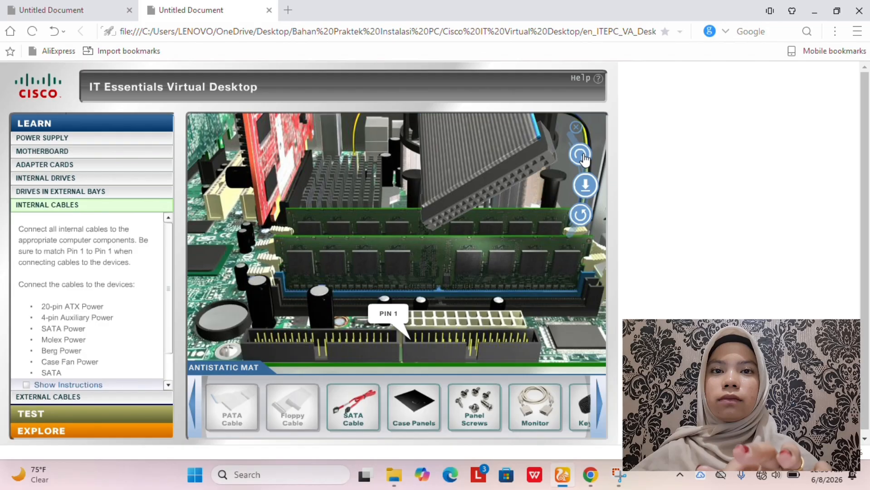
left_click(584, 156)
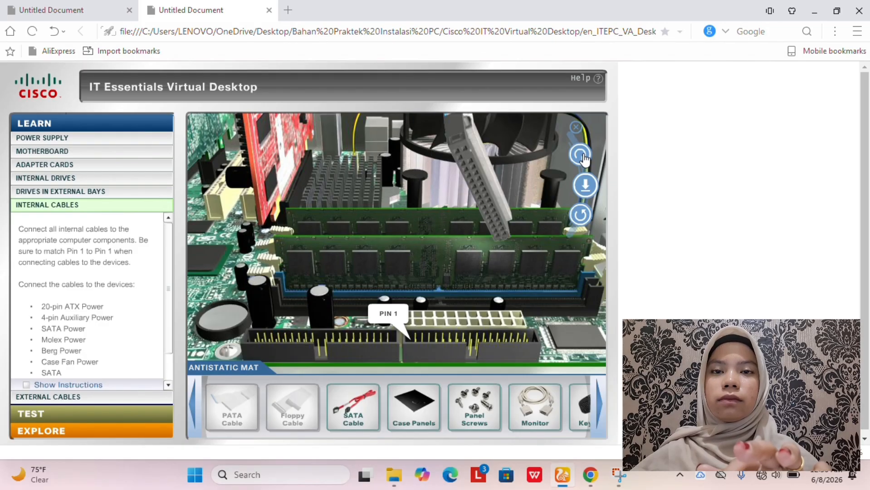
left_click(580, 155)
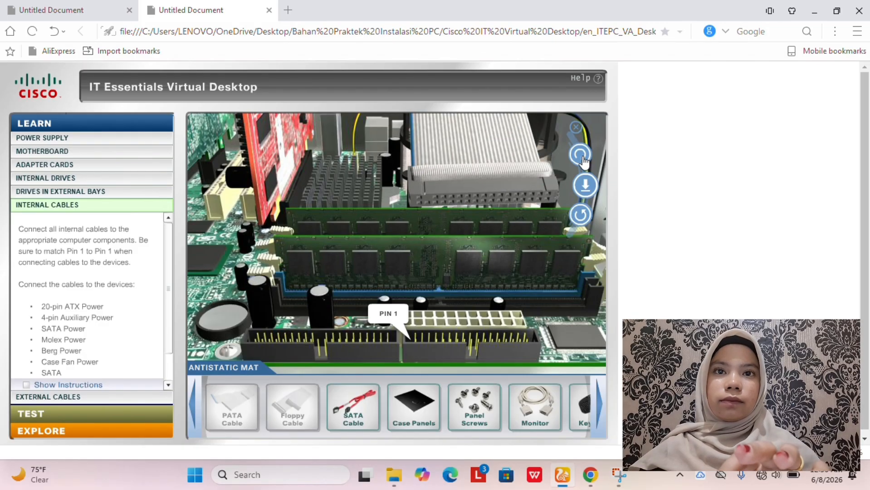
left_click(581, 156)
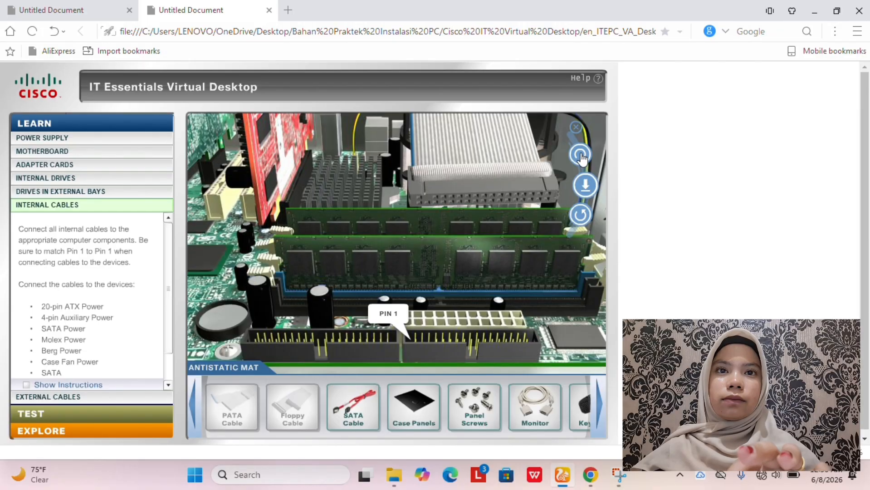
left_click(581, 156)
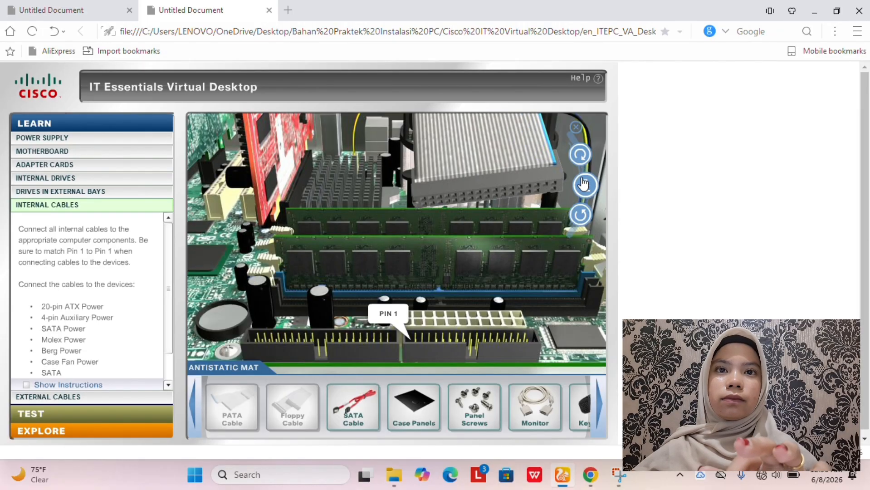
left_click(581, 156)
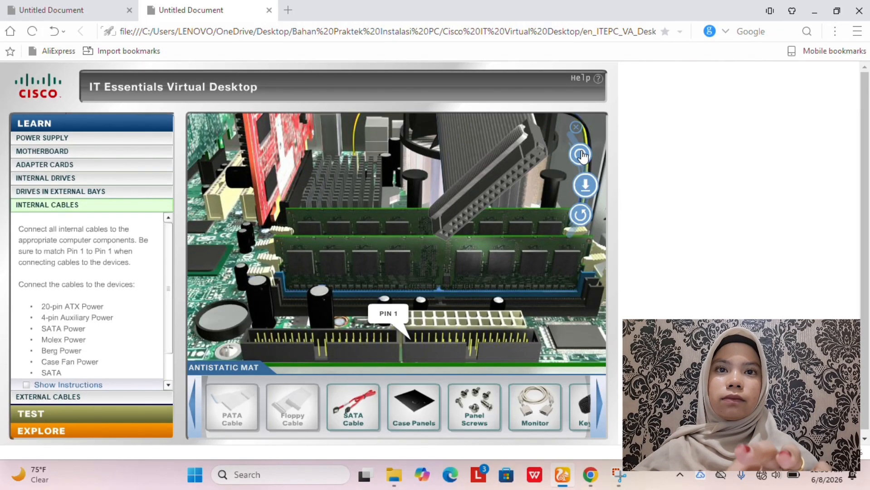
left_click(581, 156)
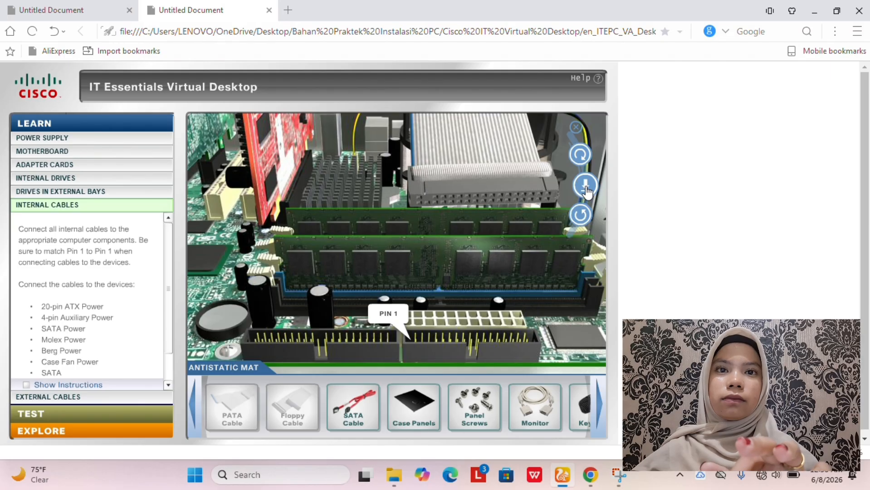
left_click(580, 216)
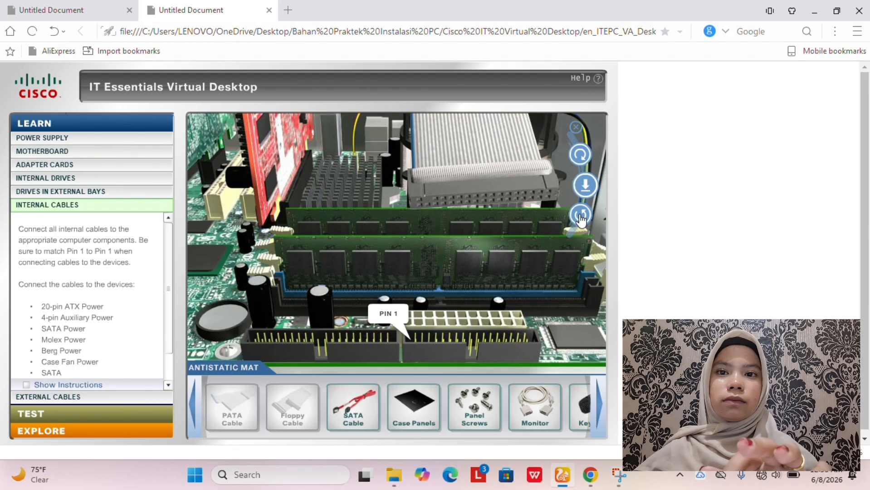
left_click(581, 216)
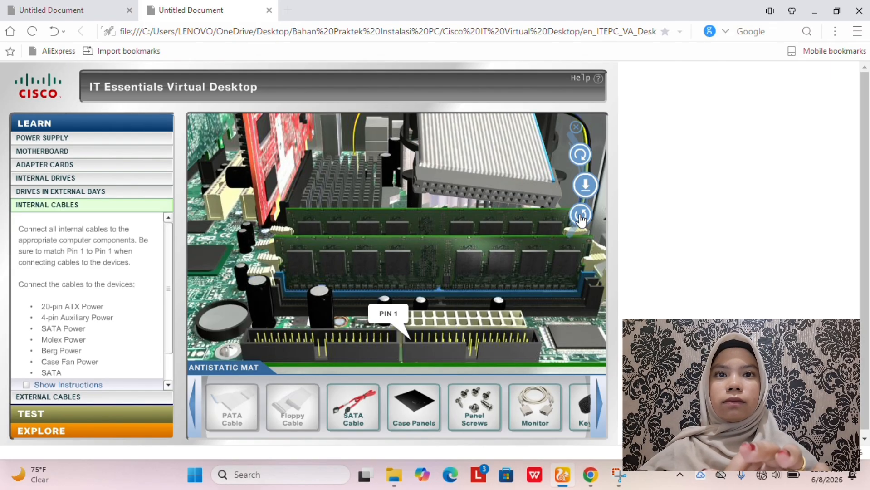
left_click(581, 216)
left_click(580, 216)
left_click(583, 187)
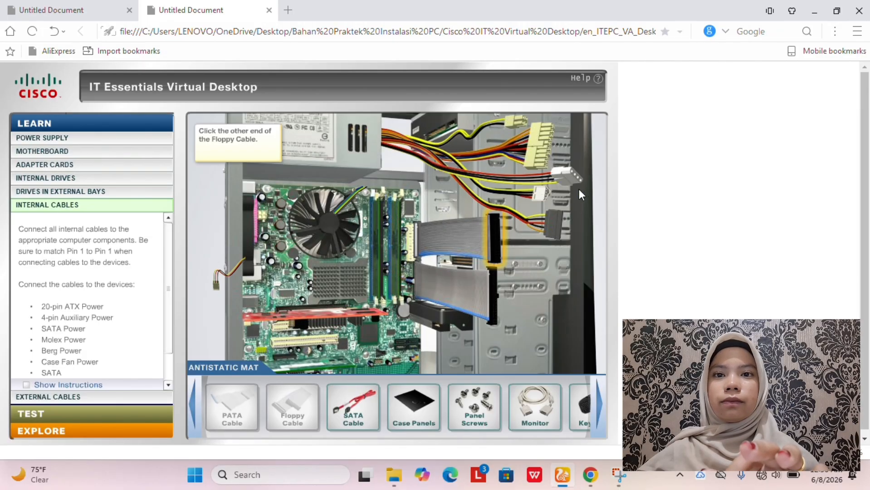
left_click(494, 243)
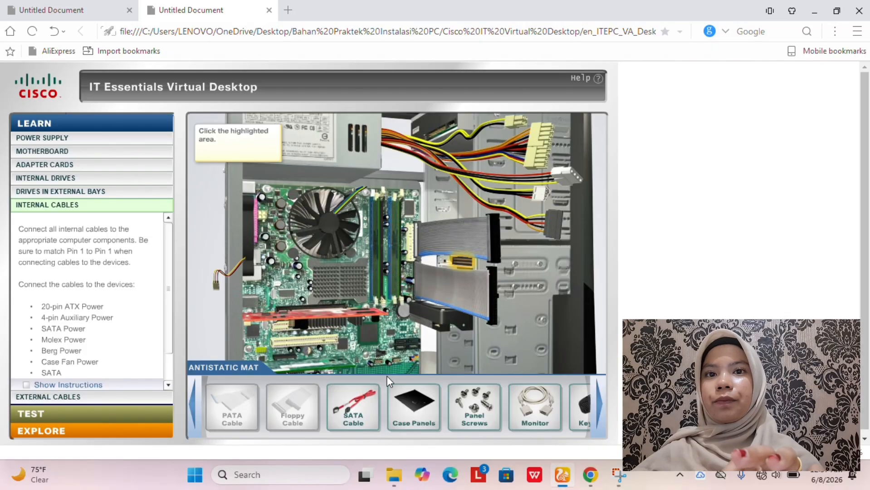
Step: Bring the SATA cable to the motherboard, rotate its connector to fit the highlighted SATA port and plug it in
left_click_drag(357, 398, 380, 341)
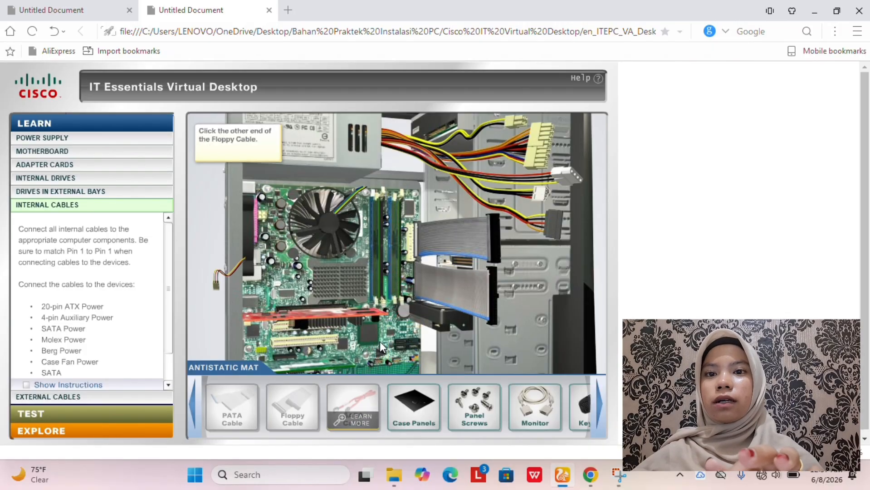
left_click(380, 341)
left_click(234, 156)
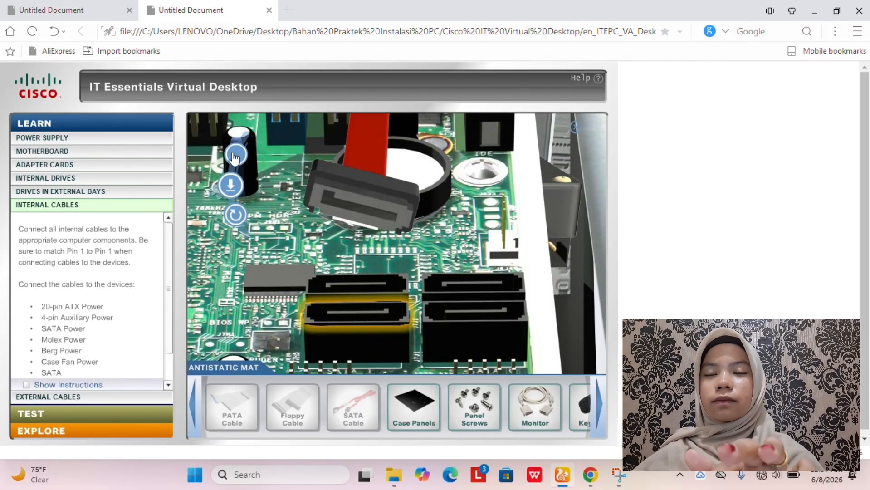
left_click(234, 156)
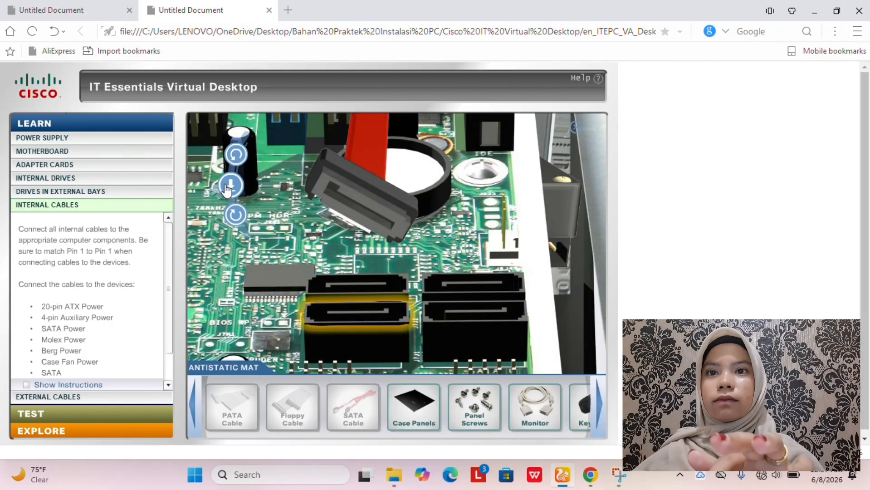
left_click(236, 158)
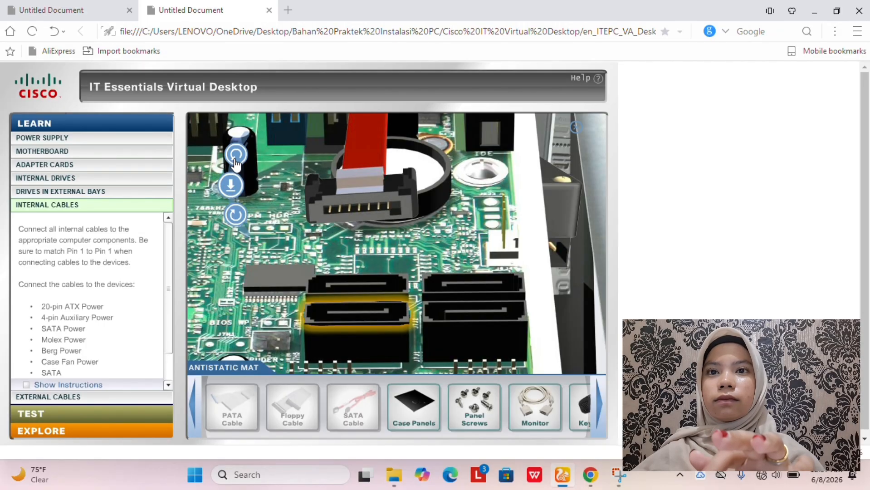
left_click(230, 184)
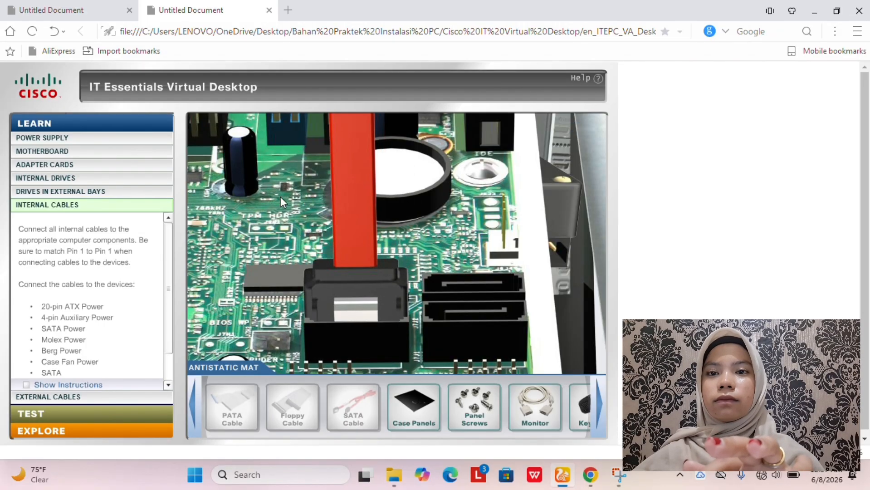
Step: Connect the free end of the SATA cable to the hard disk drive's data socket, rotating the connector to fit
left_click(367, 317)
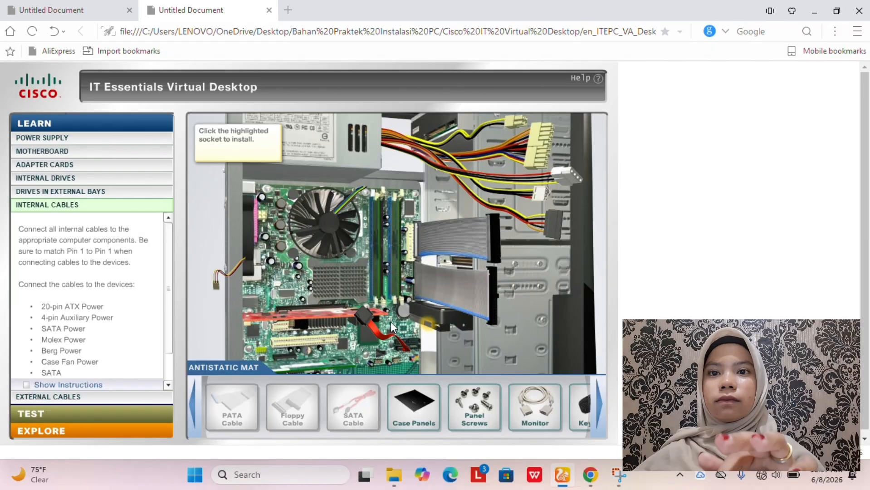
left_click(429, 331)
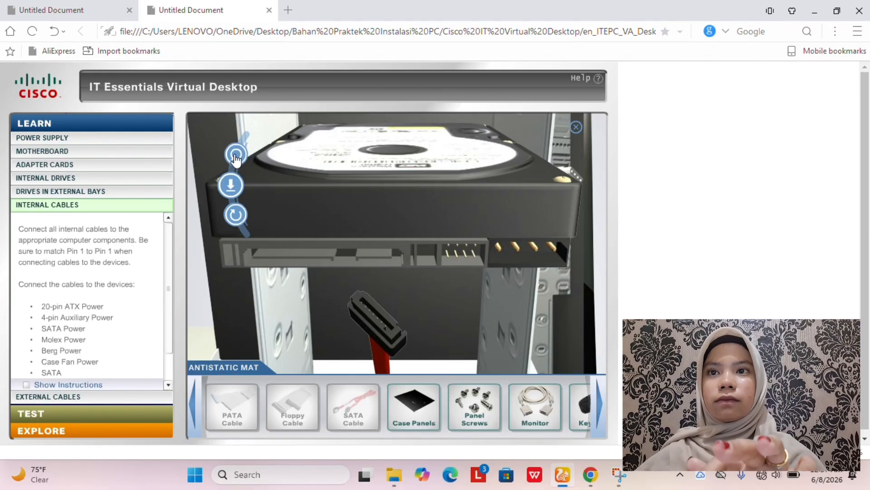
left_click(236, 155)
left_click(236, 155)
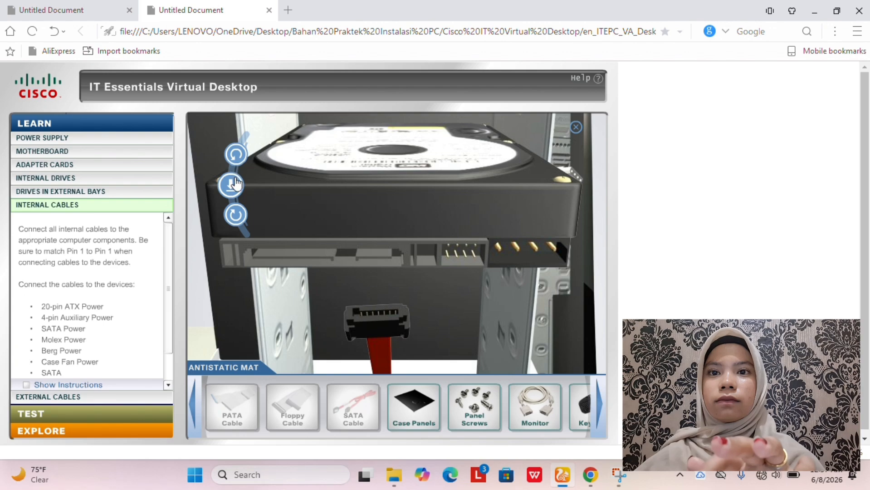
left_click(231, 185)
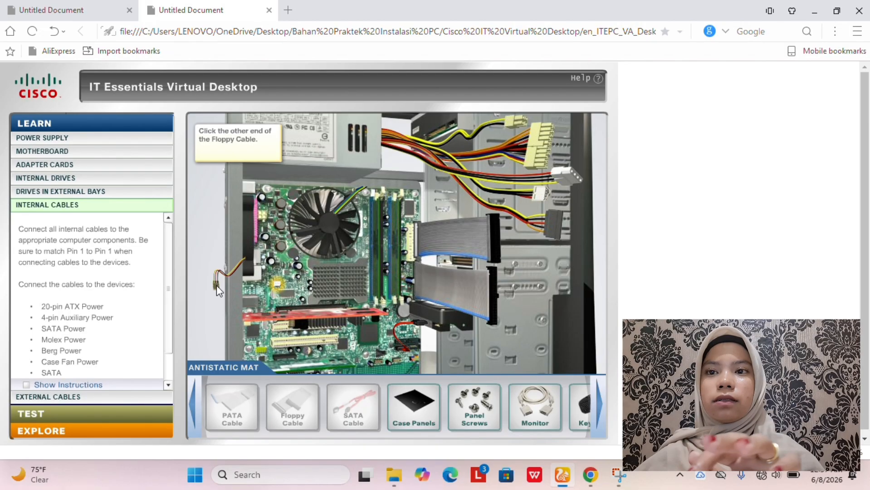
Step: Bring the case fan power connector to its highlighted motherboard header, rotate it to match the pins and plug it in
left_click(276, 283)
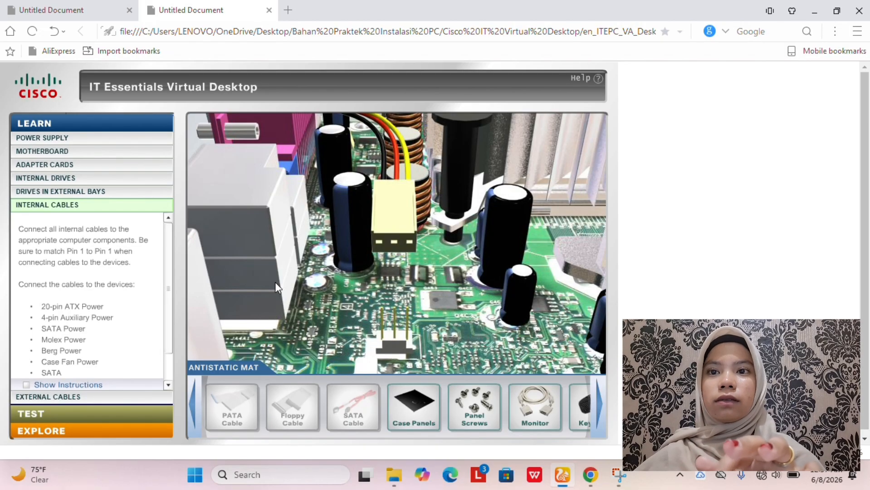
left_click(320, 181)
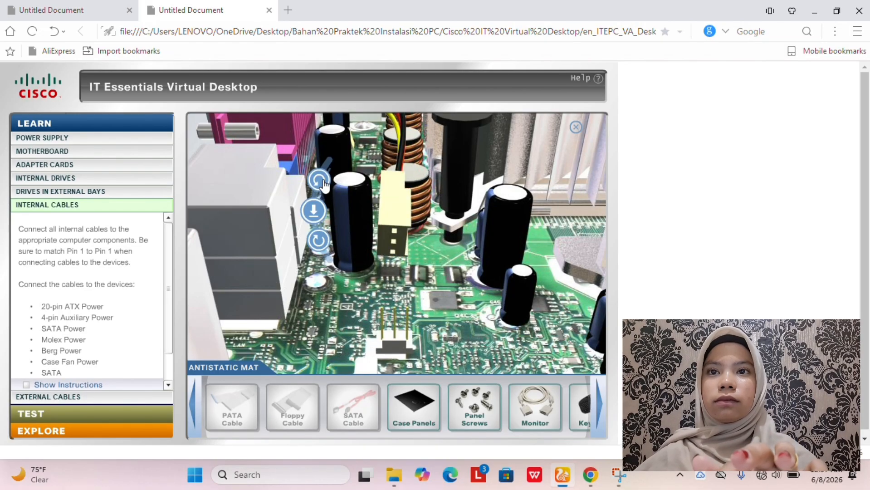
left_click(319, 180)
left_click(320, 181)
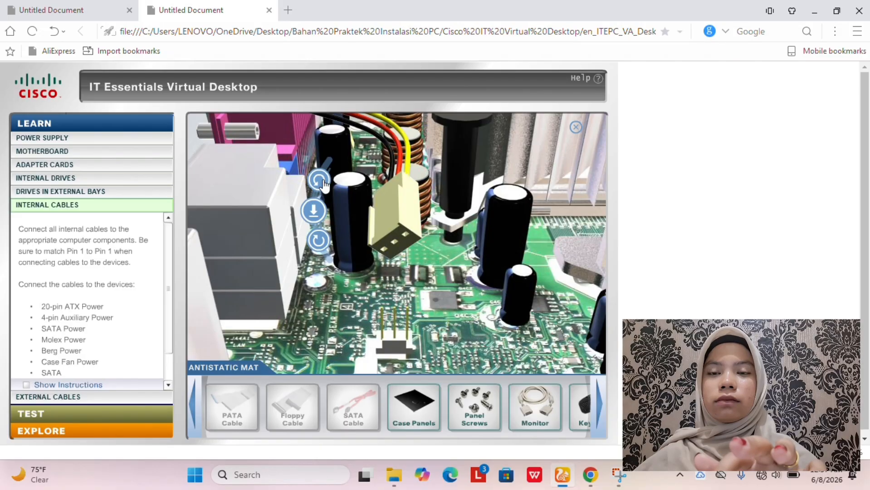
left_click(322, 181)
left_click(322, 181)
left_click(322, 181)
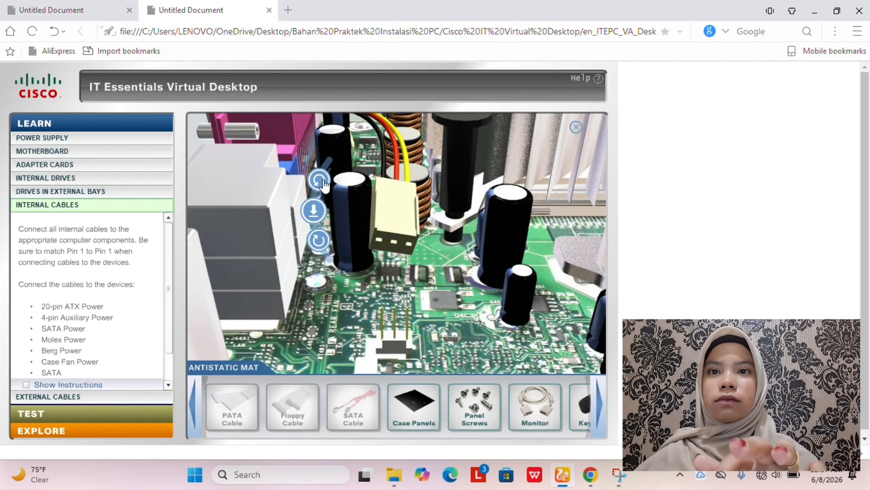
left_click(321, 181)
left_click(313, 211)
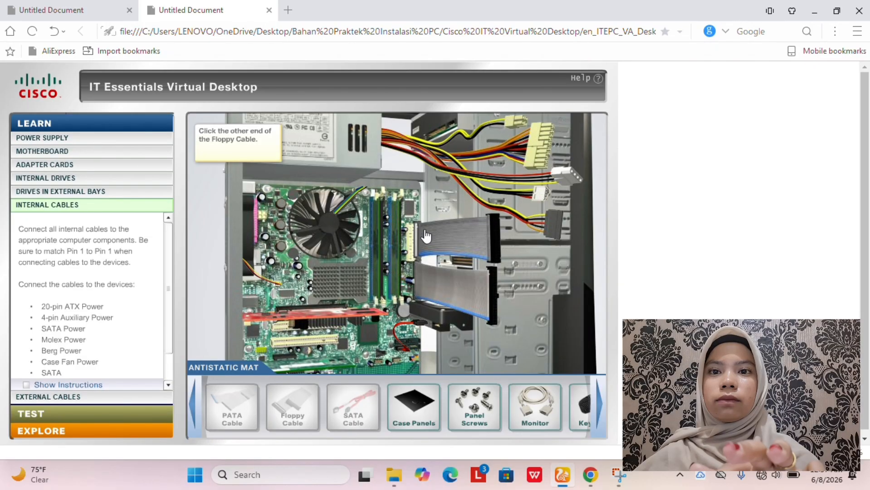
Step: Connect the SATA power connector to the hard disk drive, and rotate and plug the Berg power connector into the floppy drive
left_click(553, 219)
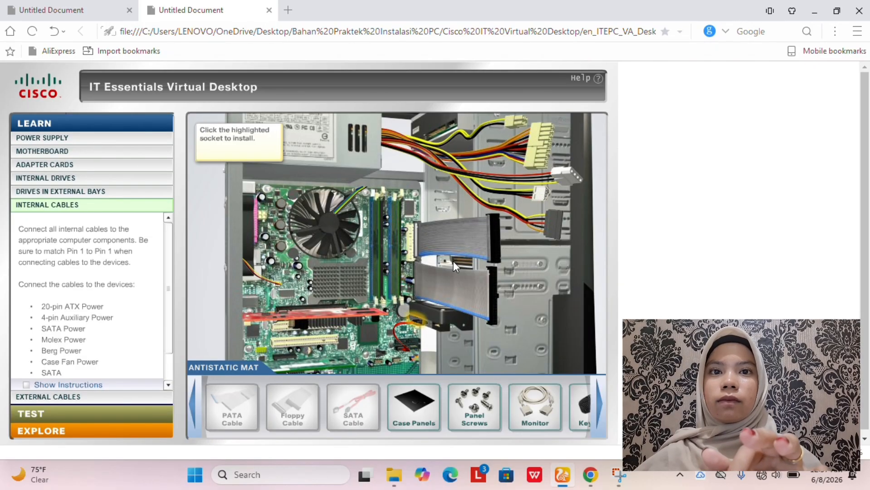
left_click(417, 322)
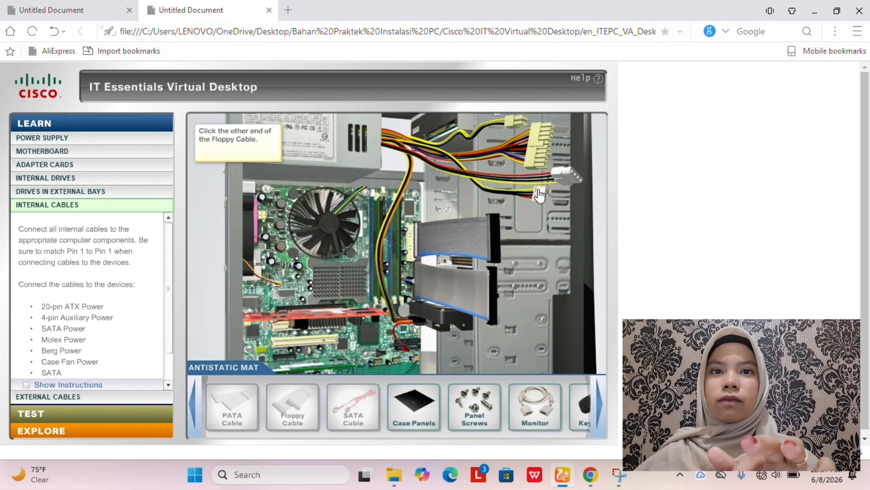
left_click(539, 194)
left_click(451, 258)
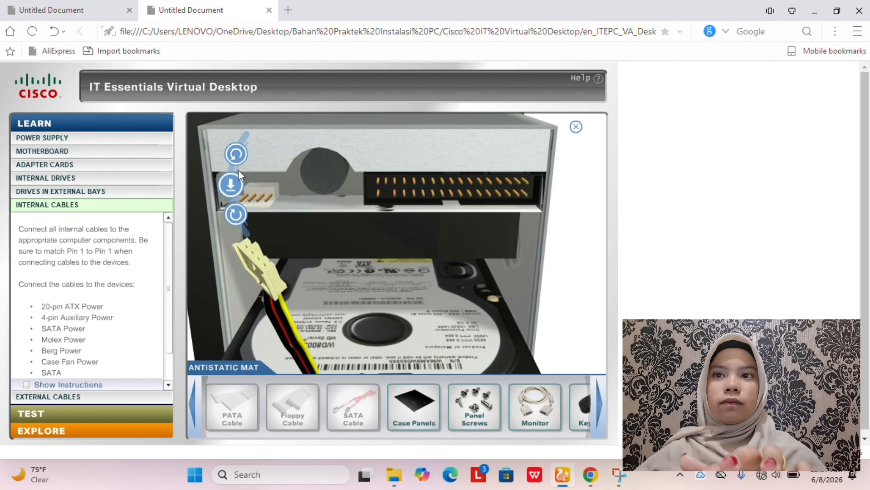
left_click(233, 164)
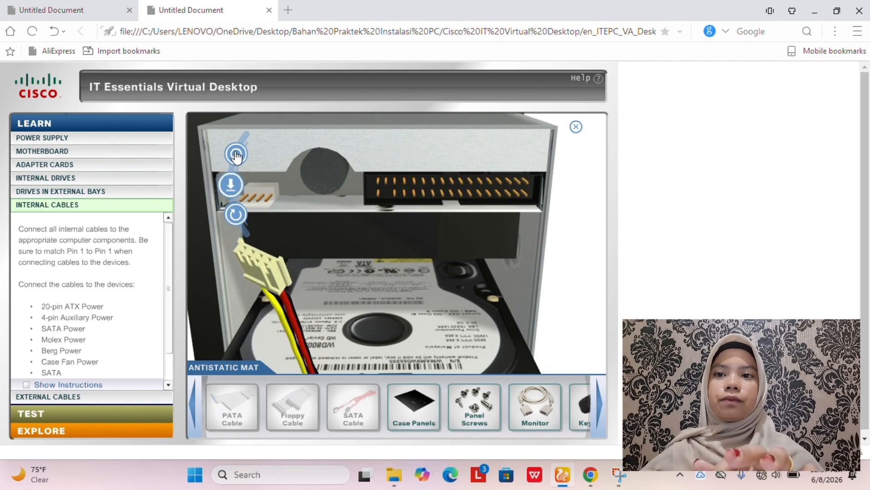
left_click(235, 155)
left_click(230, 179)
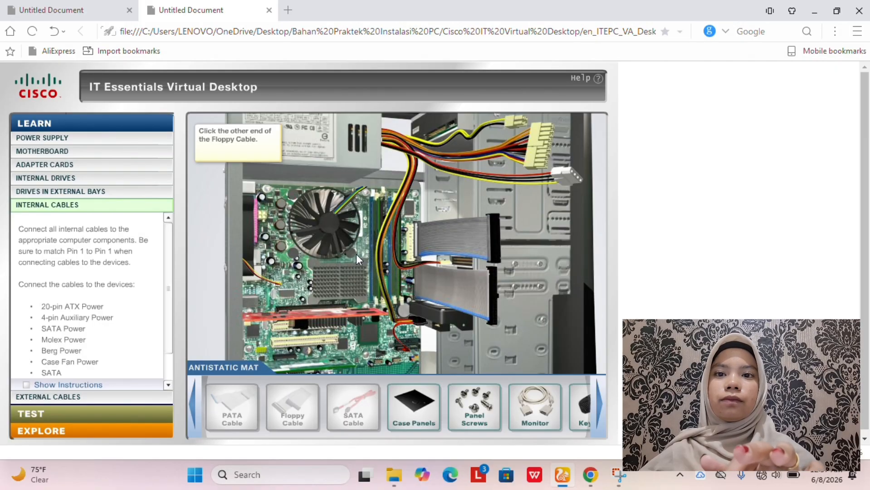
Step: Connect the Molex power connector to the optical drive, and rotate and plug the 20-pin ATX connector into its motherboard socket
left_click(564, 175)
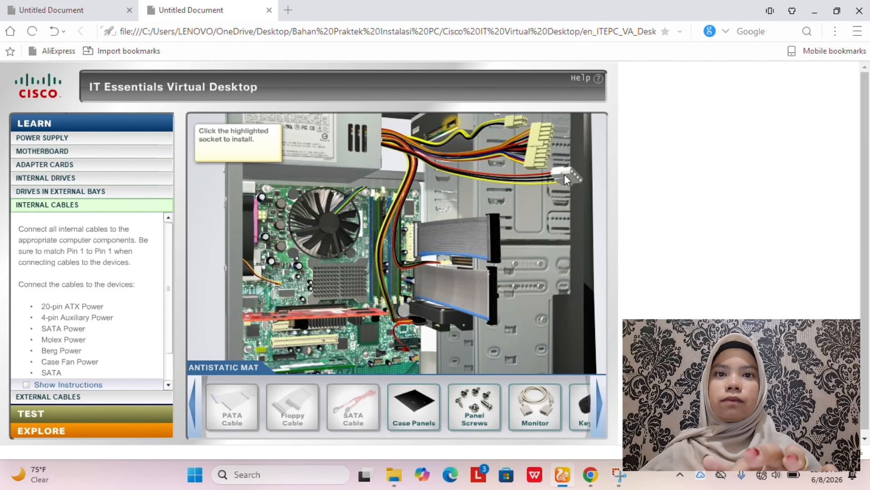
left_click(451, 120)
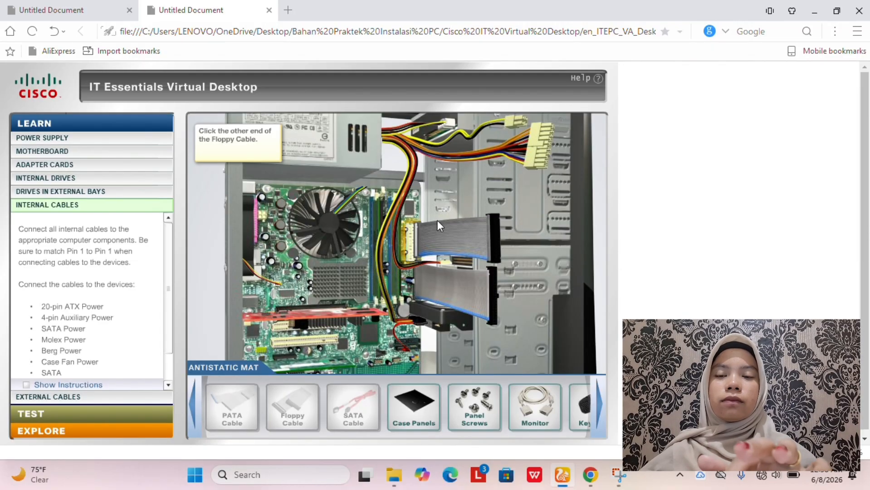
left_click(403, 235)
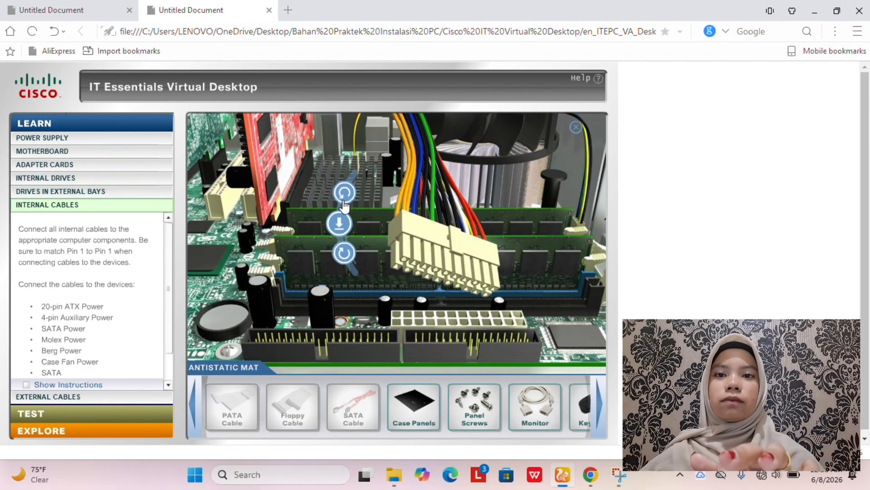
left_click(344, 193)
left_click(343, 201)
left_click(343, 201)
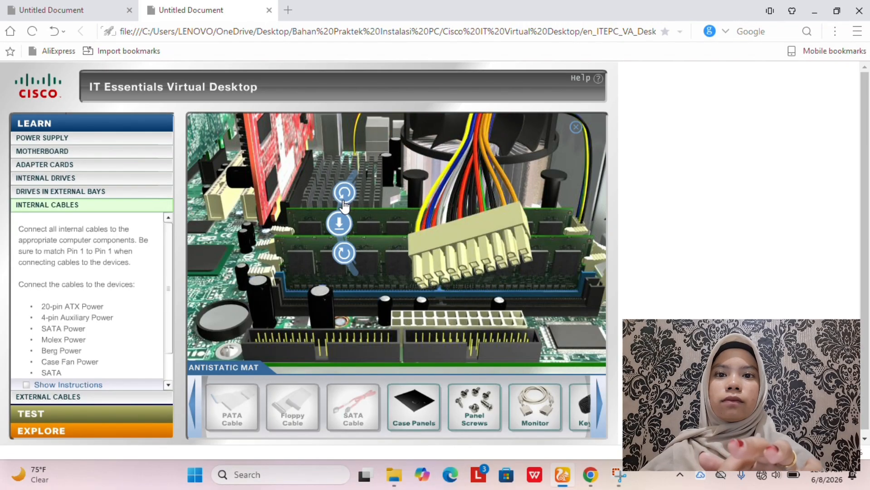
left_click(343, 203)
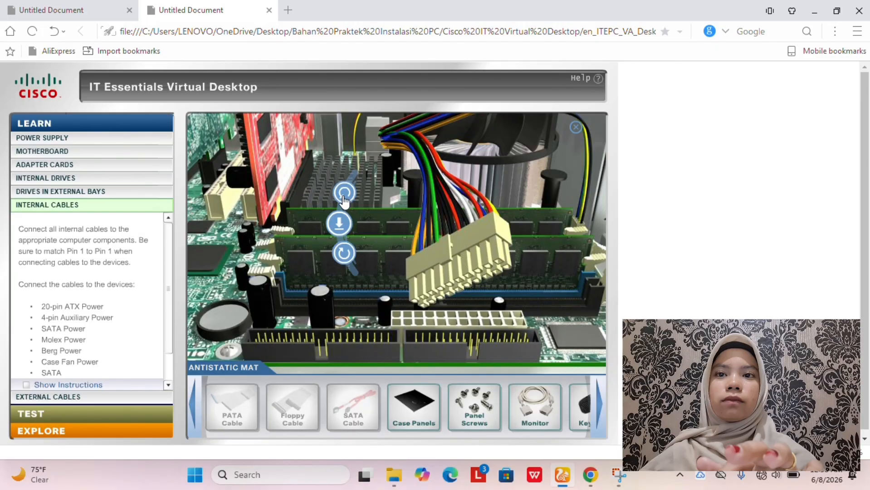
left_click(343, 199)
left_click(343, 199)
left_click(344, 199)
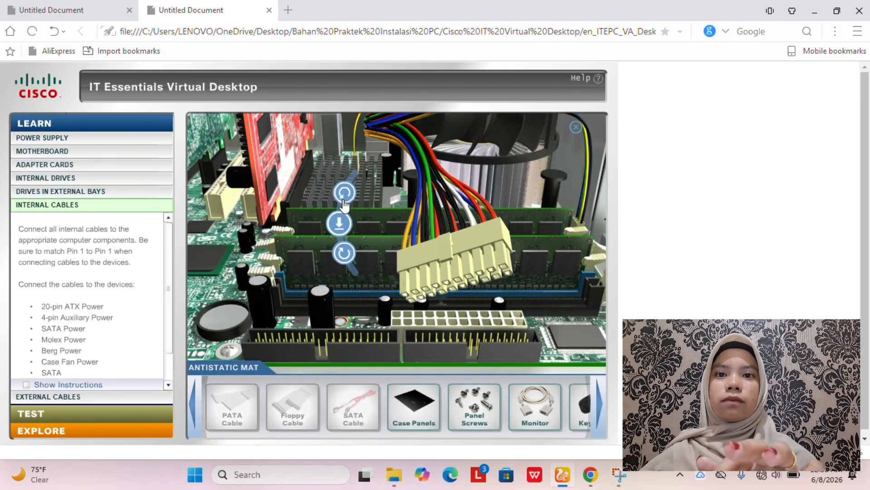
left_click(340, 221)
left_click(343, 200)
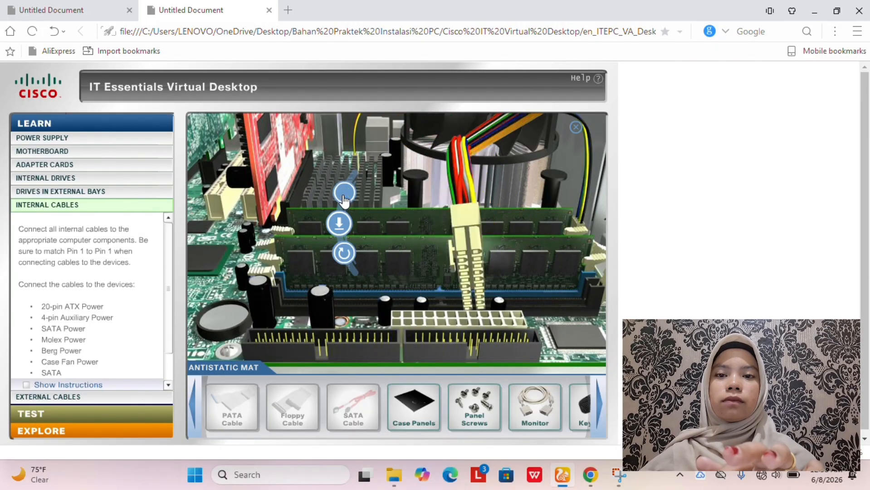
left_click(340, 217)
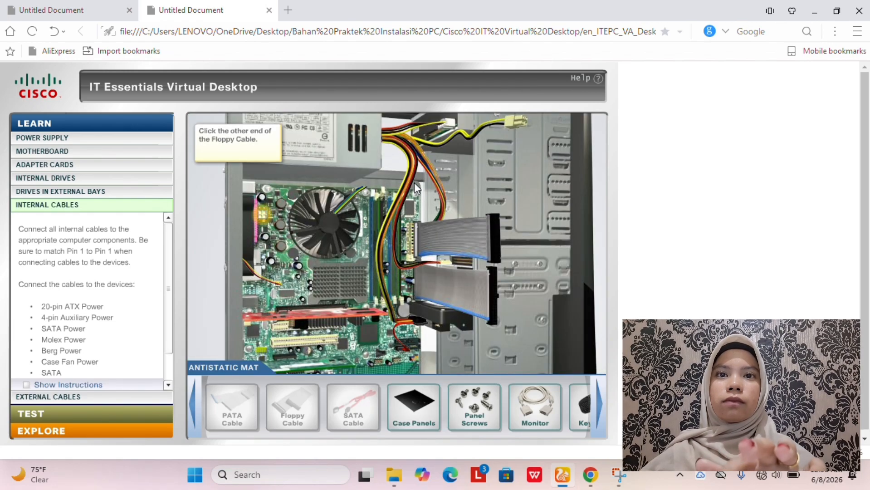
Step: Bring the 4-pin auxiliary power connector to its highlighted motherboard socket, rotate it to fit and plug it in
left_click(259, 210)
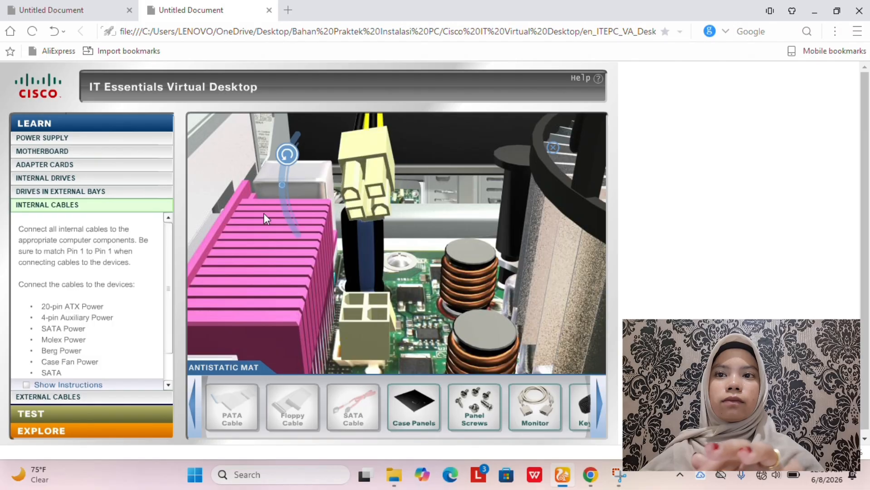
left_click(287, 156)
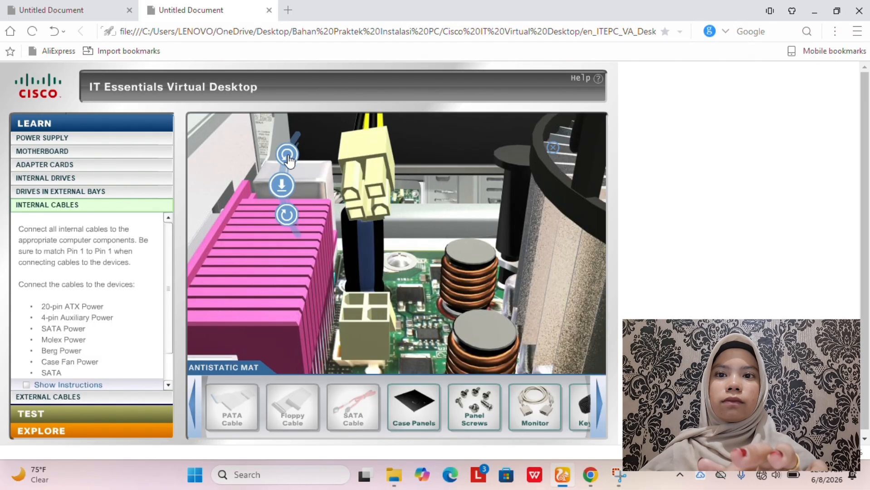
left_click(287, 153)
left_click(281, 182)
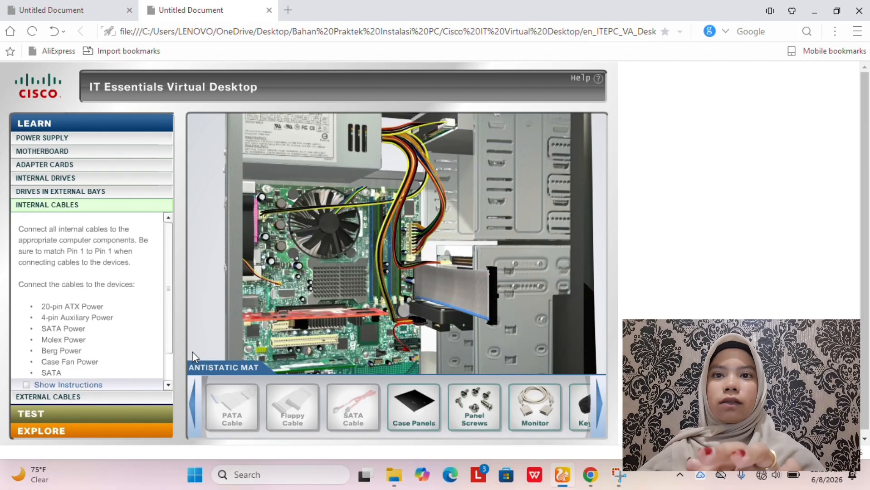
Step: Attach the case panels to the computer in the External Cables layer and secure them with the panel screws
left_click(112, 397)
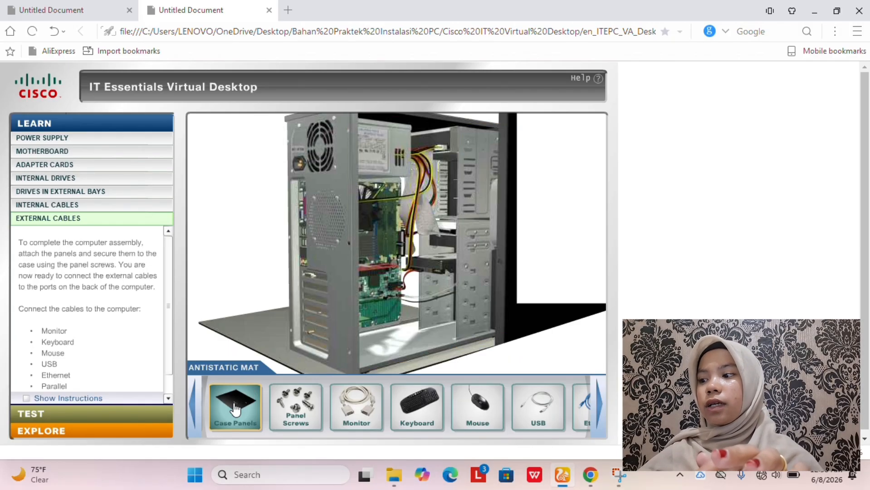
left_click_drag(234, 410, 279, 287)
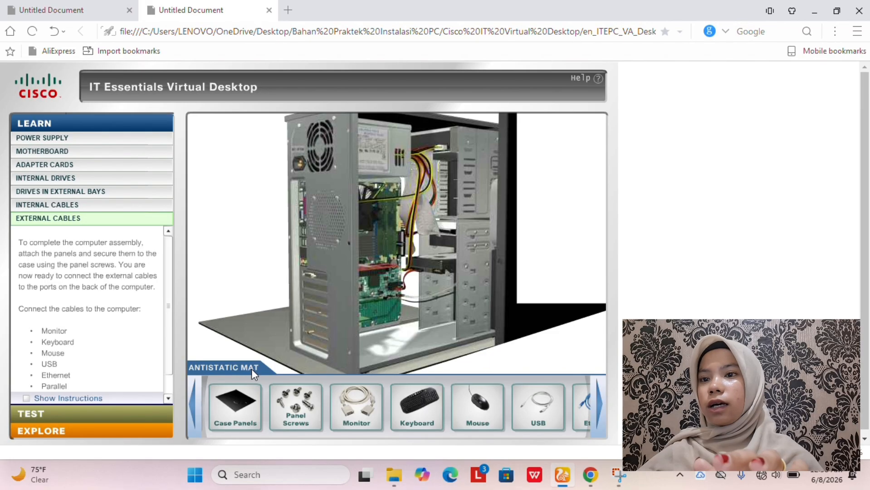
left_click_drag(235, 409, 387, 238)
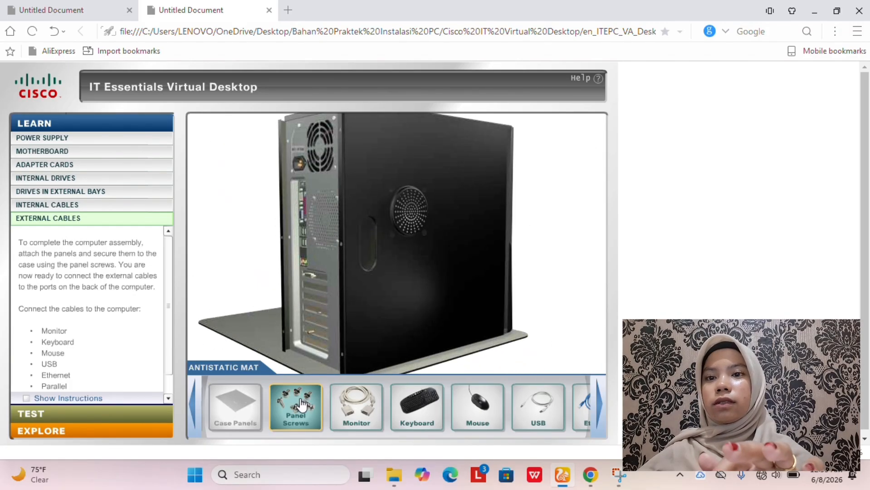
left_click_drag(301, 404, 360, 265)
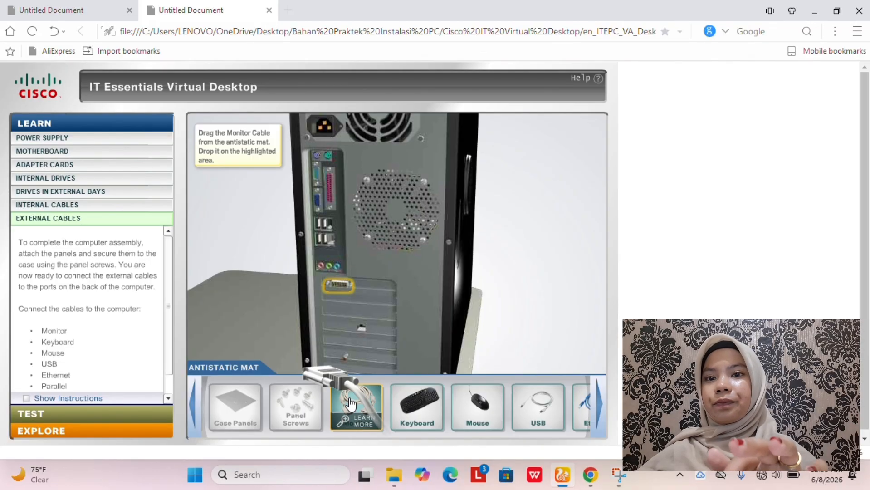
Step: Bring the monitor cable to the highlighted video port, rotate its connector to fit and plug it in
left_click_drag(356, 405, 358, 287)
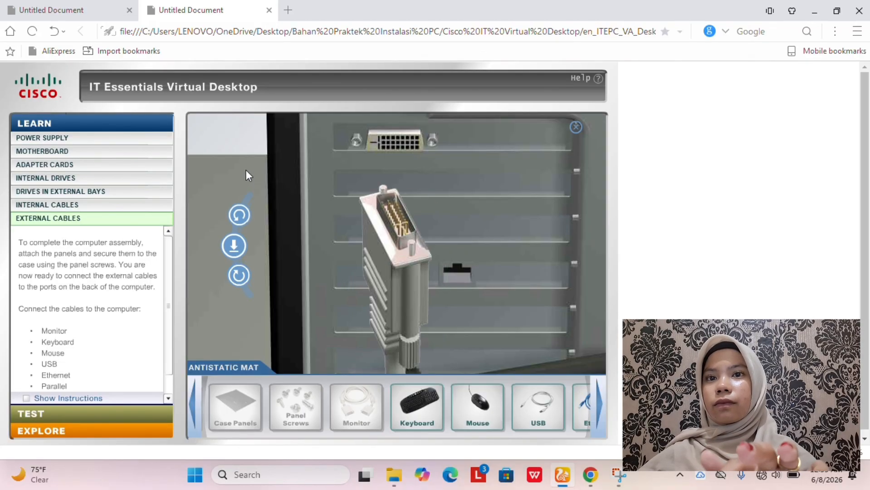
left_click(240, 216)
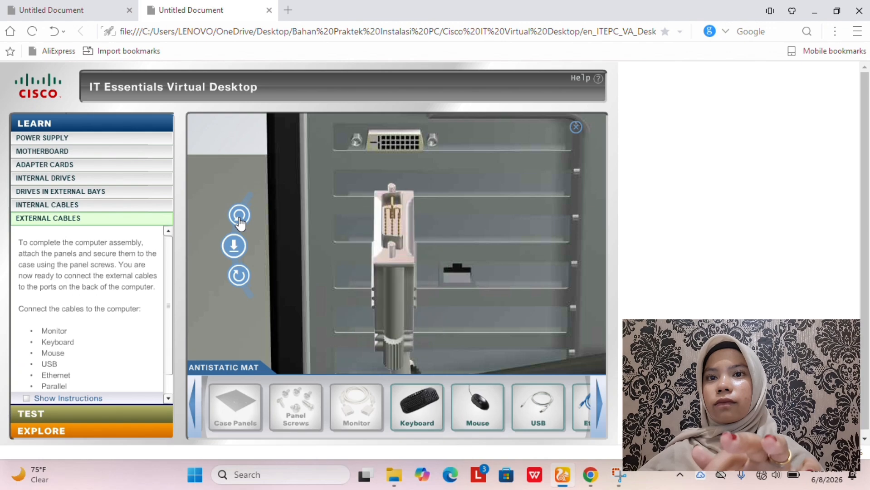
left_click(234, 246)
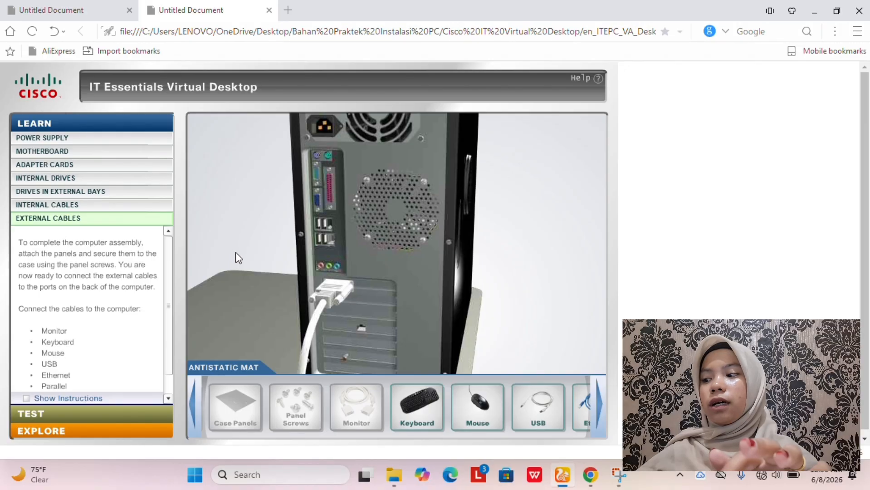
Step: Bring the keyboard cable to the purple port on the back of the case, rotate its connector and plug it in
left_click(417, 404)
left_click_drag(416, 404, 364, 154)
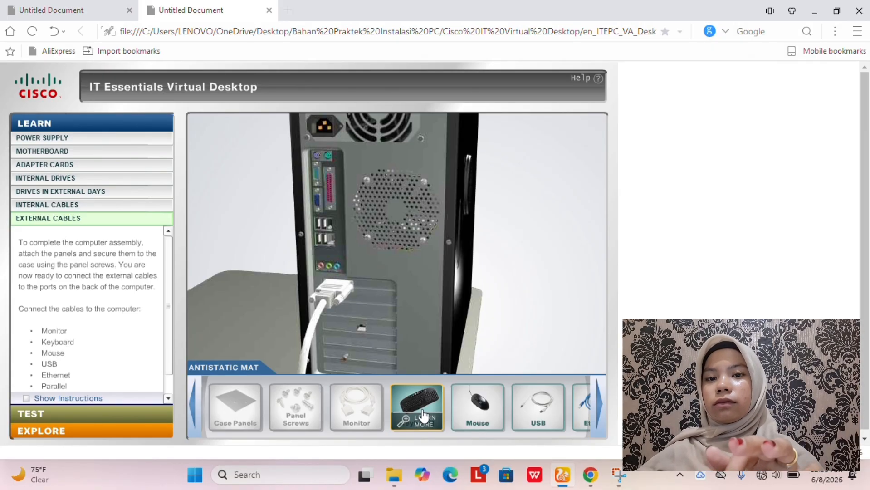
left_click_drag(422, 414, 351, 160)
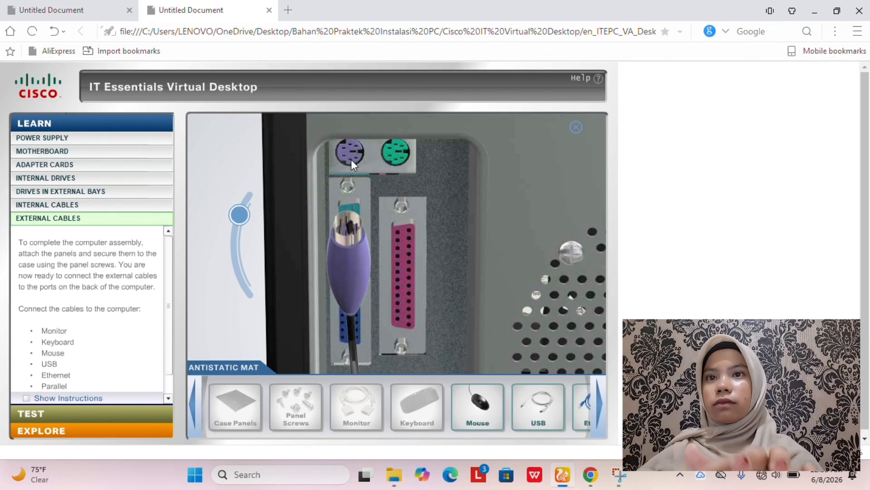
left_click(243, 212)
left_click(235, 240)
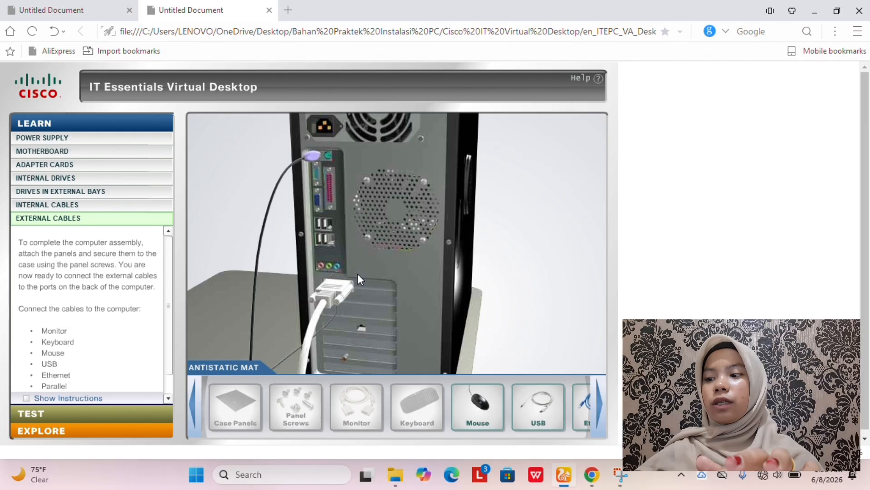
Step: Bring the mouse cable to the green port on the back of the case, align its connector and plug it in
left_click(477, 402)
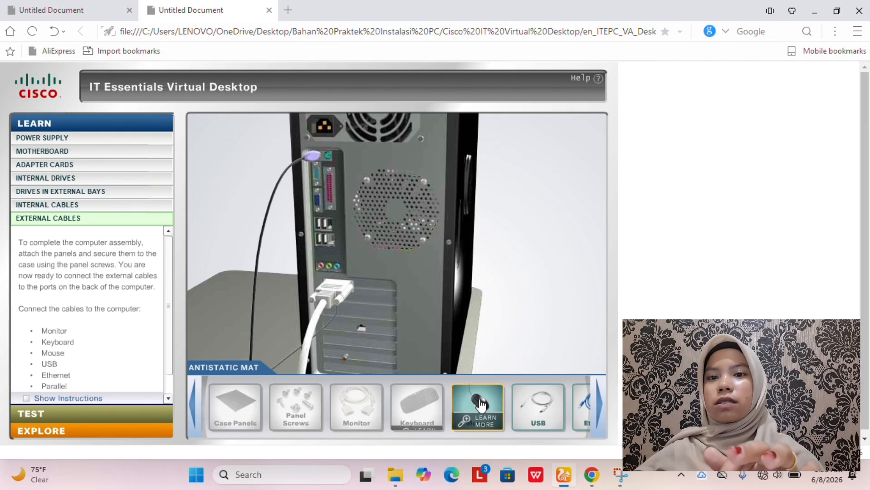
left_click_drag(428, 367, 359, 157)
mouse_move(238, 218)
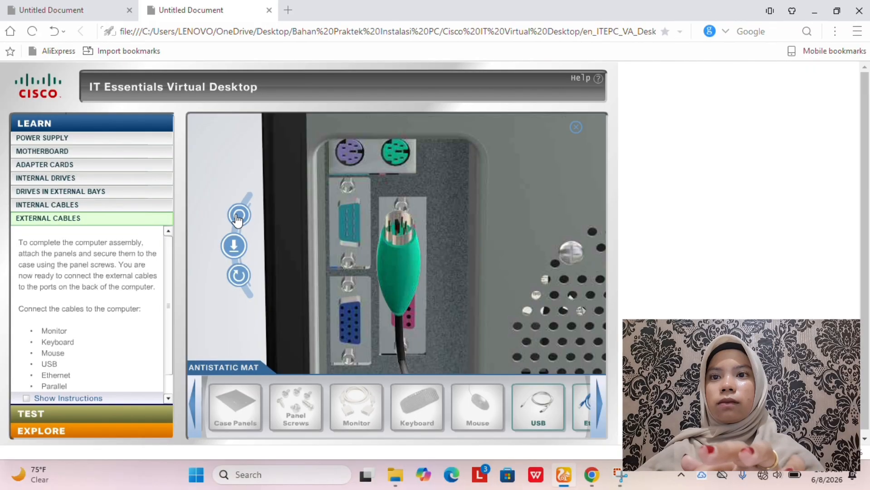
left_click(235, 240)
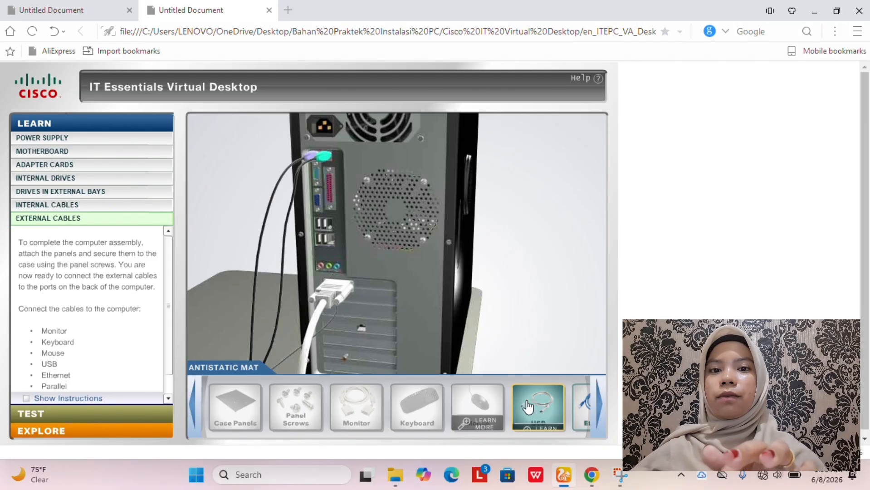
Step: Bring the USB cable to the highlighted USB port on the back of the case, rotate its connector to fit and plug it in
left_click(595, 403)
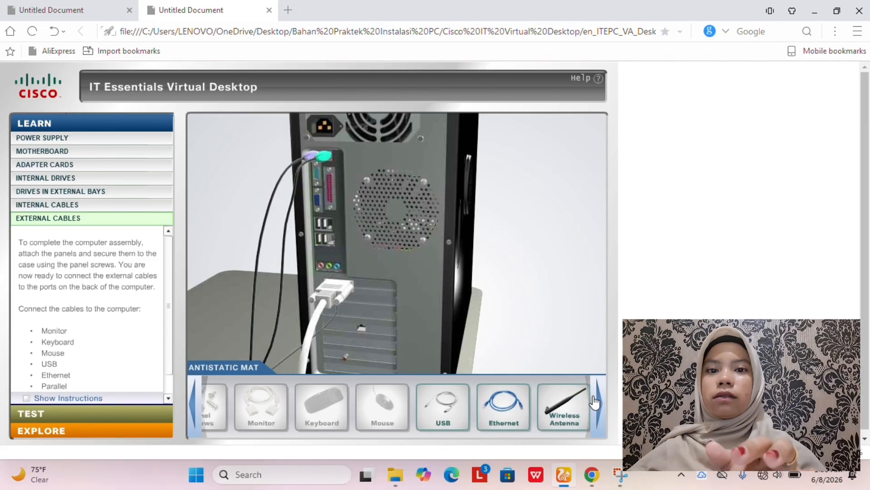
left_click(595, 403)
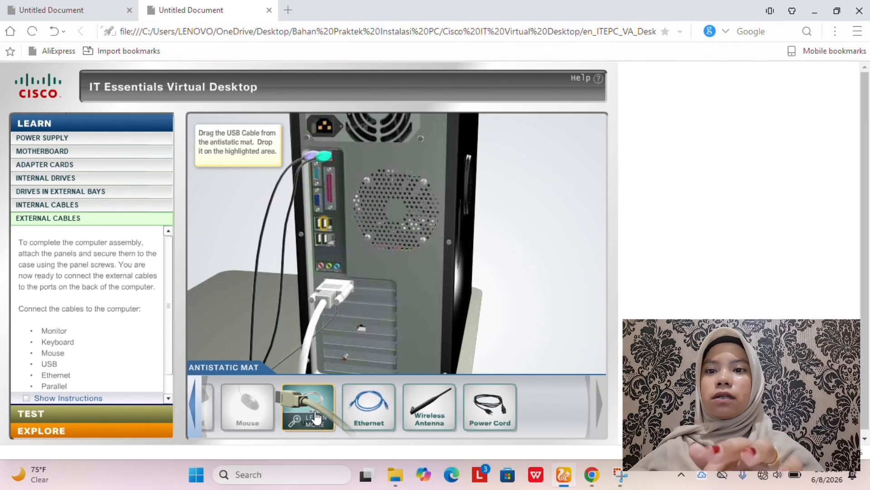
left_click_drag(316, 417, 358, 246)
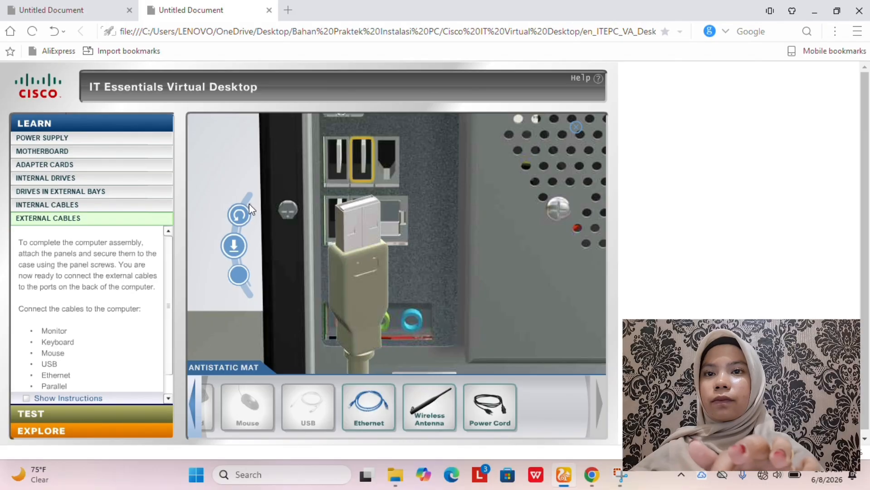
left_click(233, 216)
left_click(233, 217)
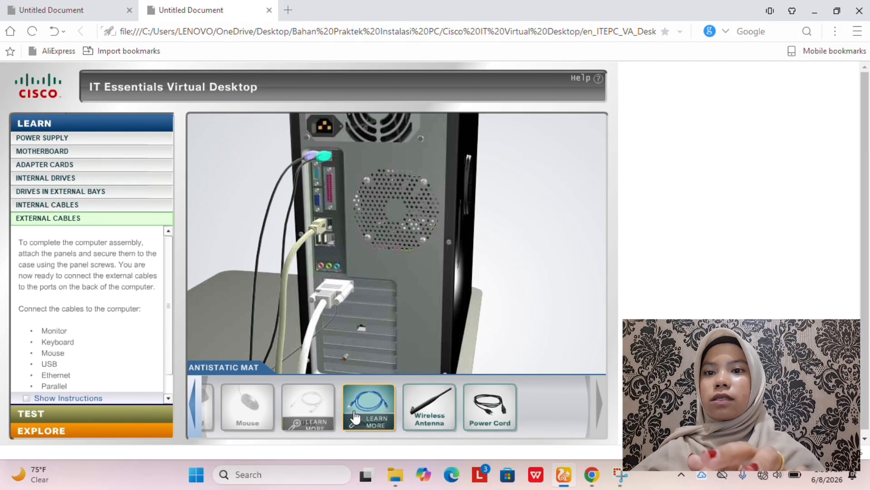
Step: Bring the Ethernet cable to the network port on the back of the case, rotate its connector to fit and plug it in
left_click_drag(373, 404, 393, 334)
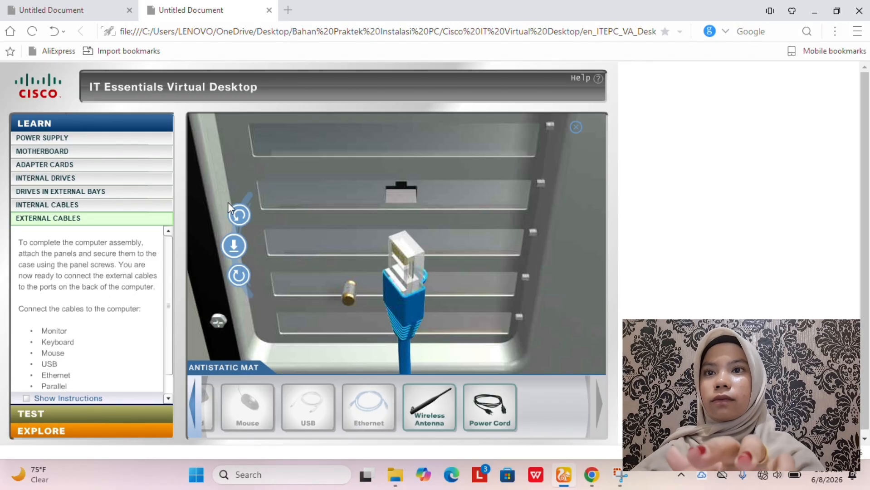
left_click(238, 215)
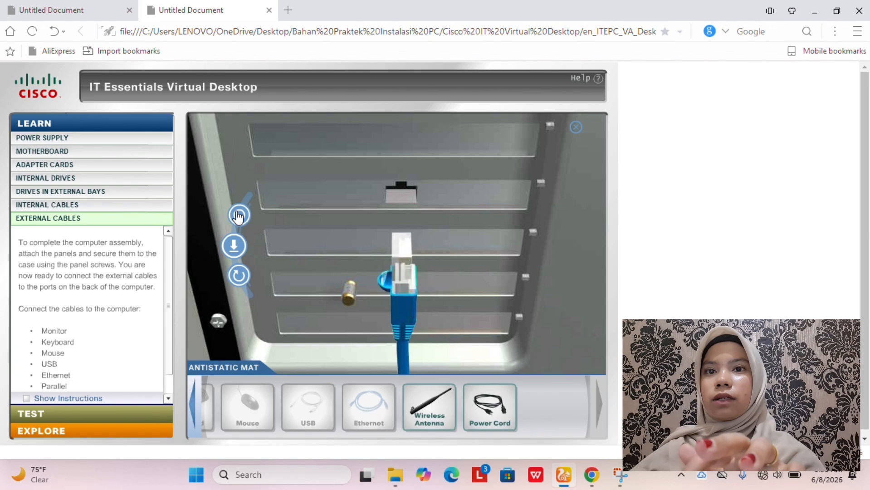
left_click(234, 239)
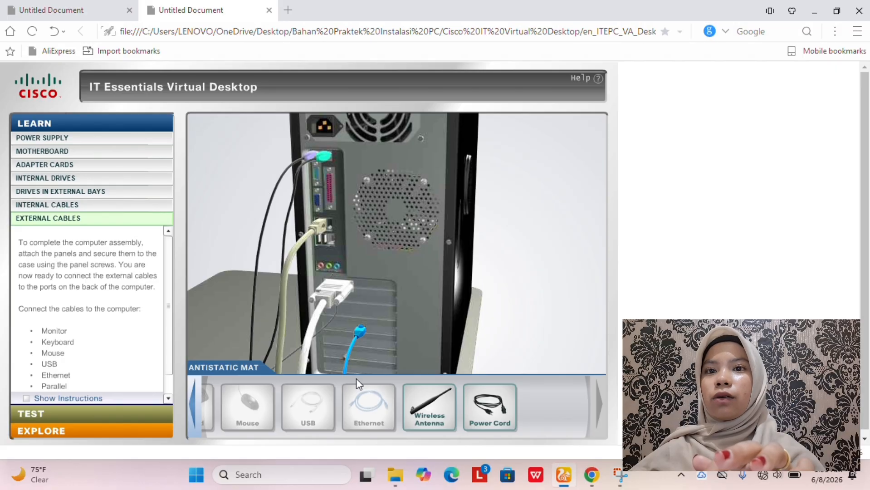
Step: Attach the wireless antenna to the highlighted connector below the Ethernet port on the back of the case
left_click(429, 408)
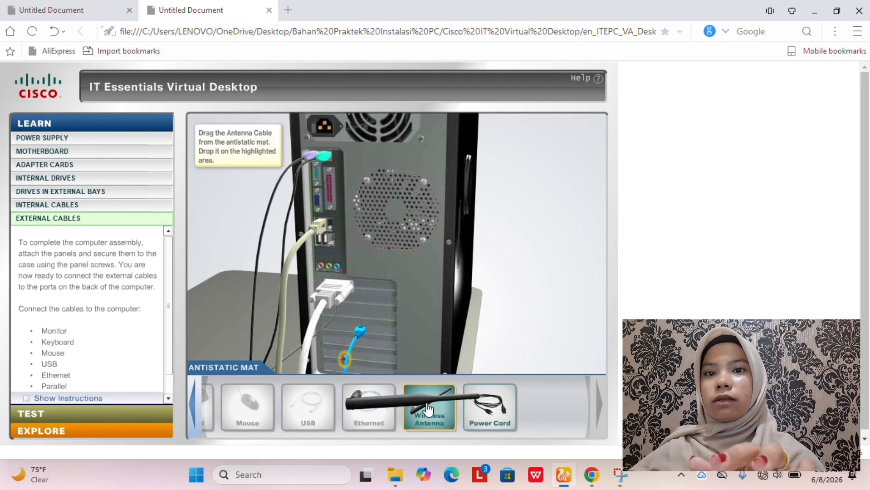
left_click_drag(428, 409, 412, 364)
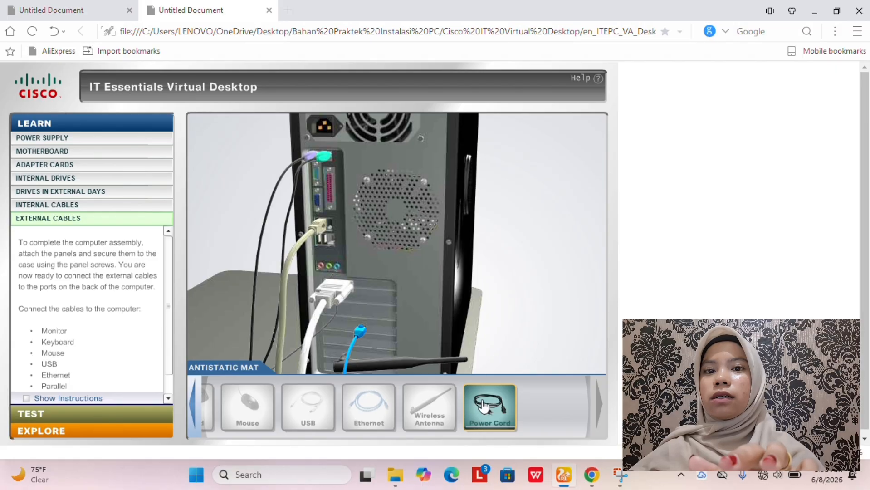
Step: Connect the power cord to the power supply socket with its connector rotated to fit, and acknowledge completion of the External Cables layer
left_click_drag(490, 406, 370, 93)
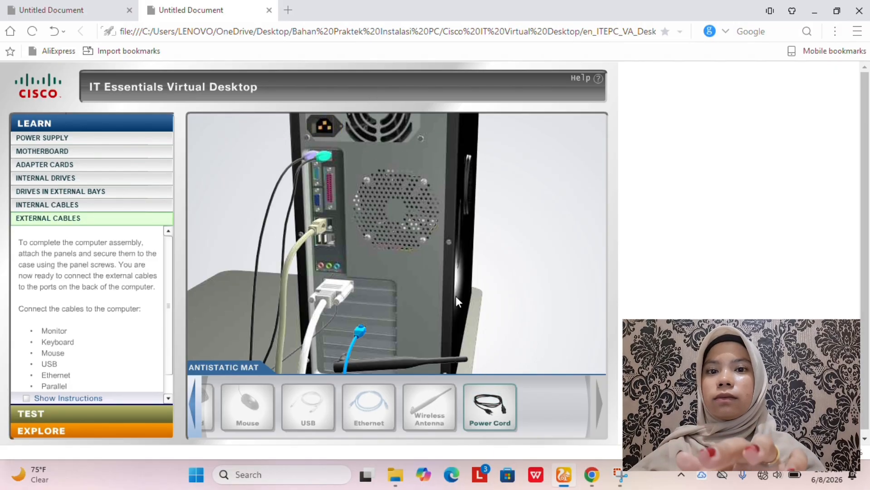
left_click_drag(491, 405, 368, 117)
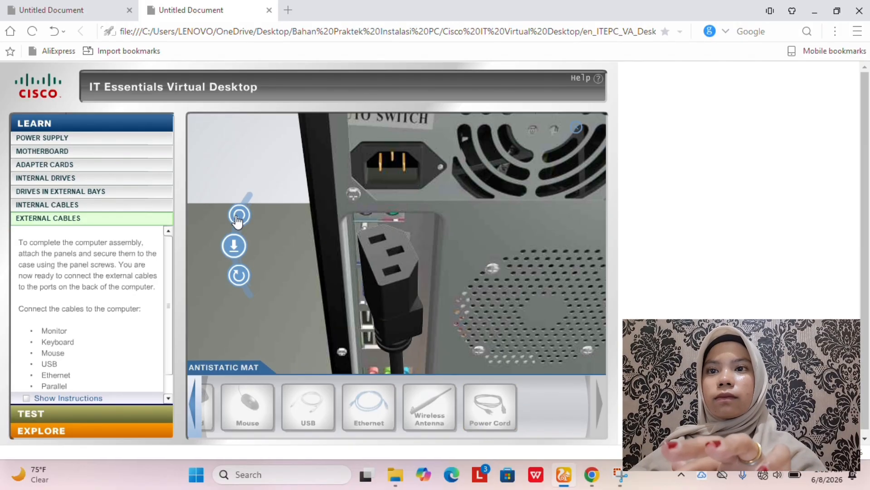
left_click(237, 218)
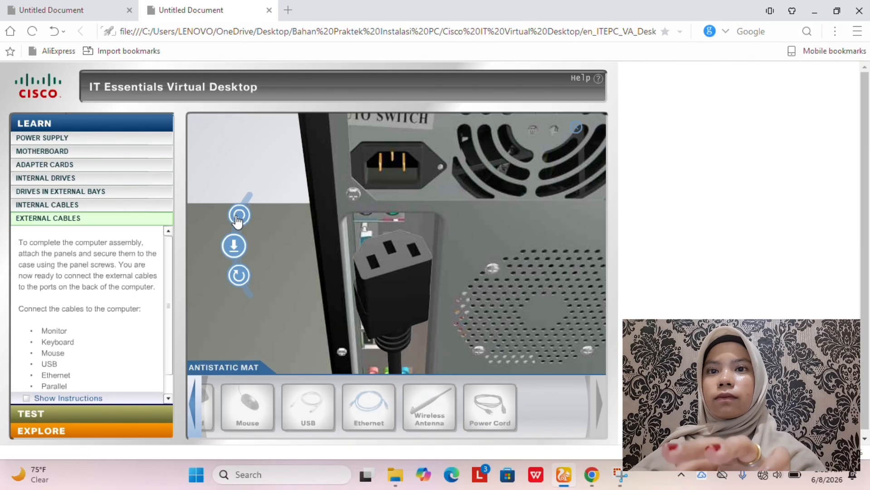
left_click(233, 245)
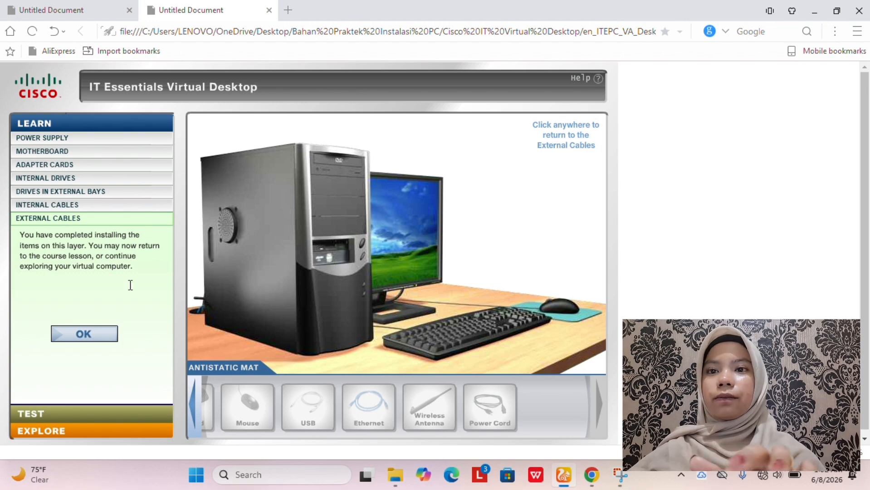
left_click(90, 336)
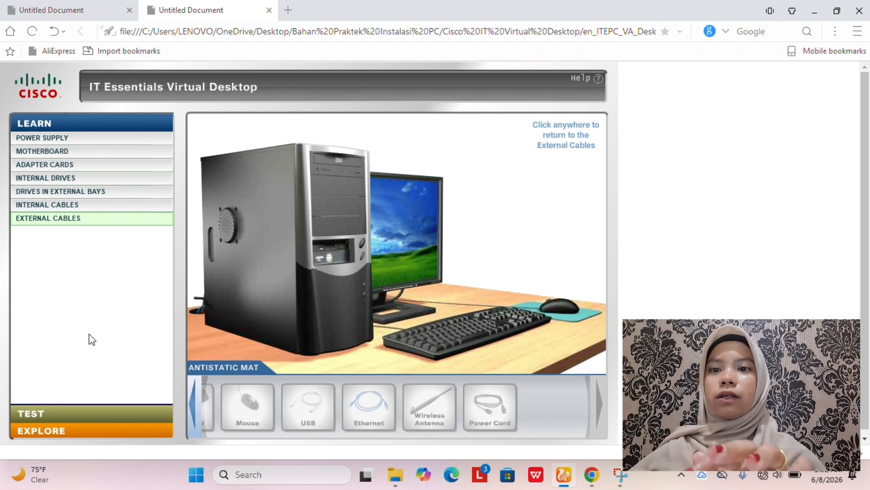